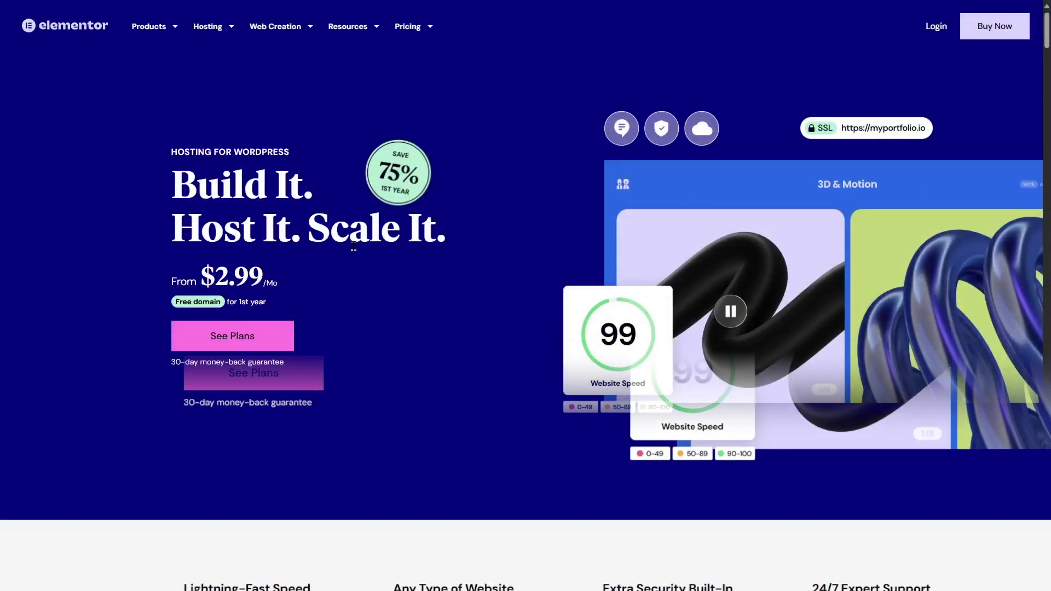
# Examine the prices and included features of the Lite, Basic, Business and Grow WordPress hosting plans.
pyautogui.scroll(-10, 353, 245)
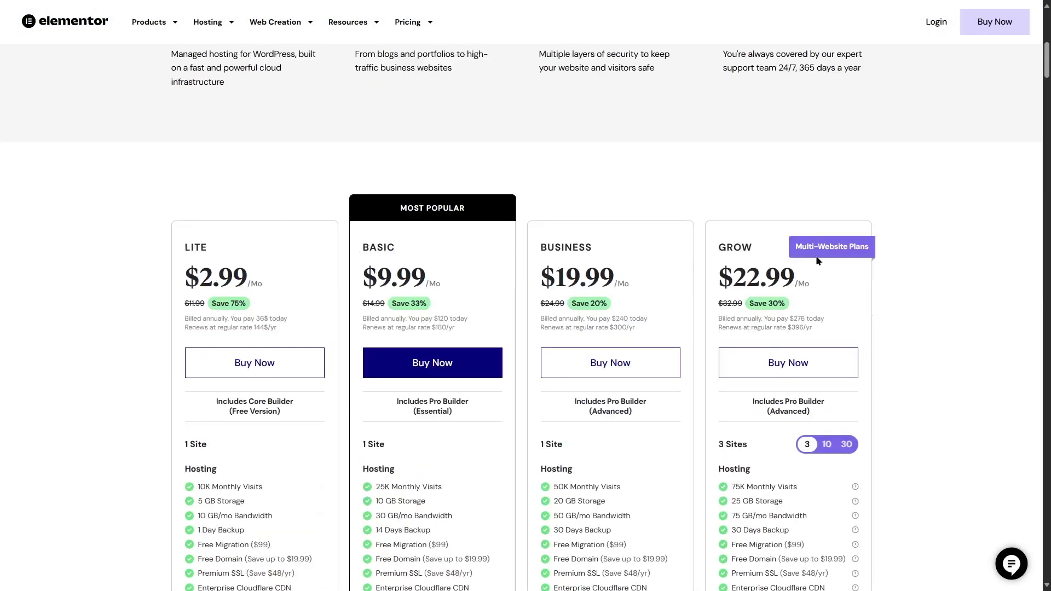
pyautogui.scroll(-15, 817, 260)
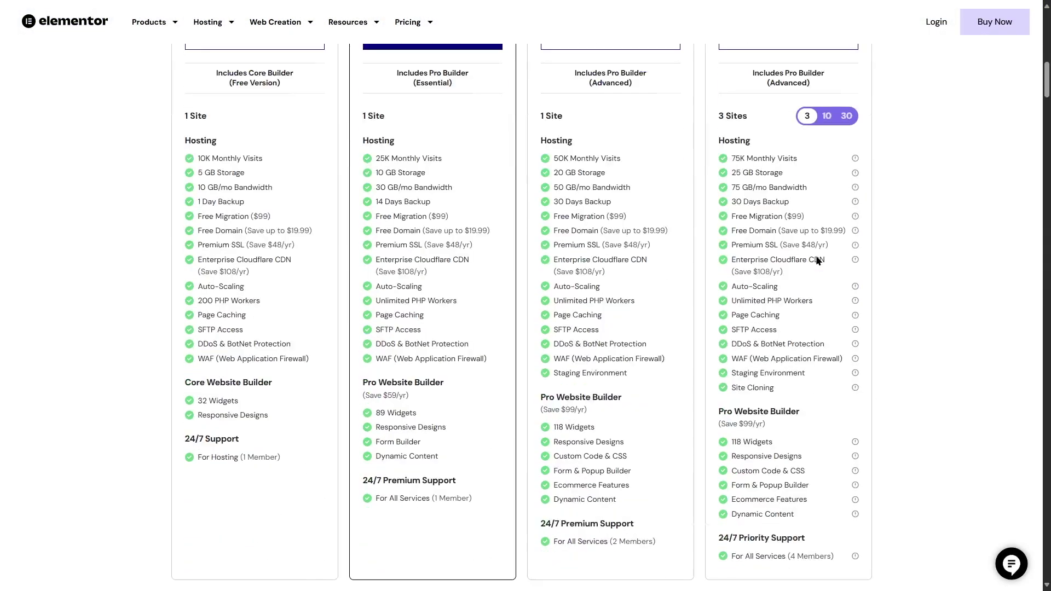
pyautogui.scroll(-3, 817, 260)
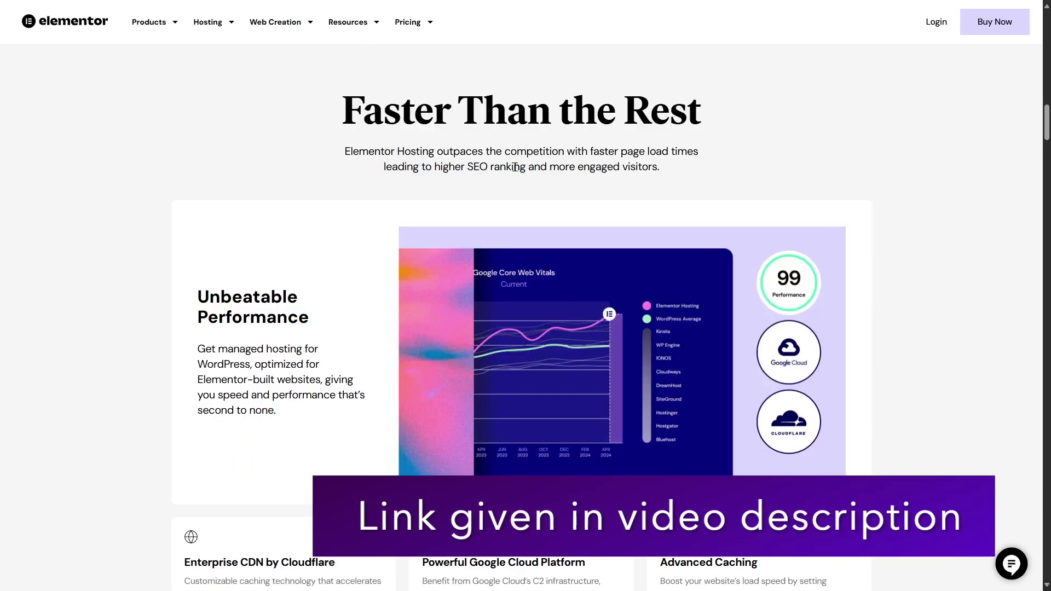
# Read about Elementor Hosting's performance features, including CDN, caching, uptime and backups, and its automatic scaling during traffic peaks.
pyautogui.scroll(-2, 422, 183)
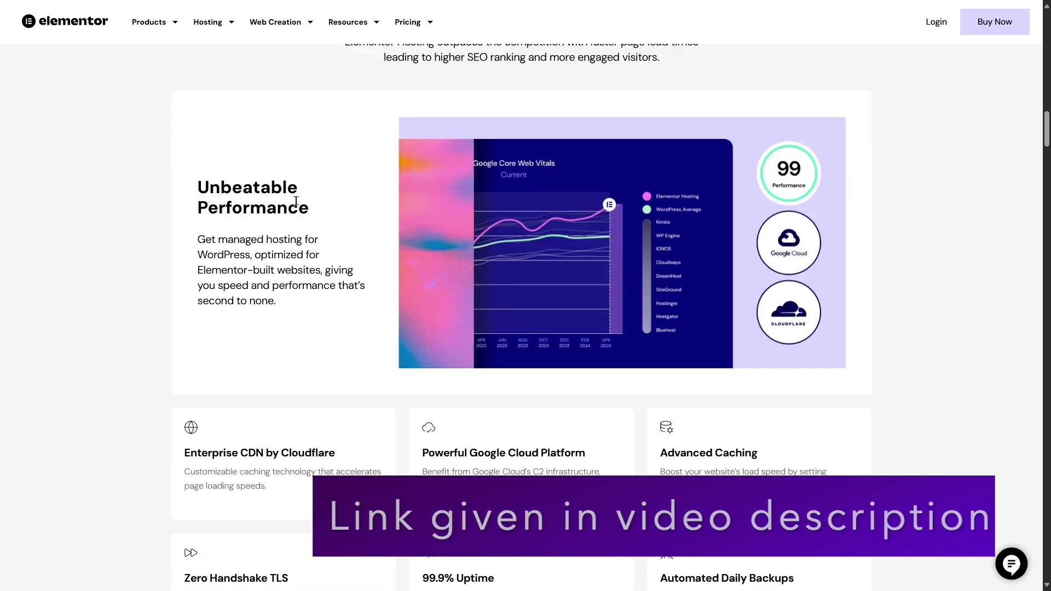
pyautogui.scroll(-1, 297, 203)
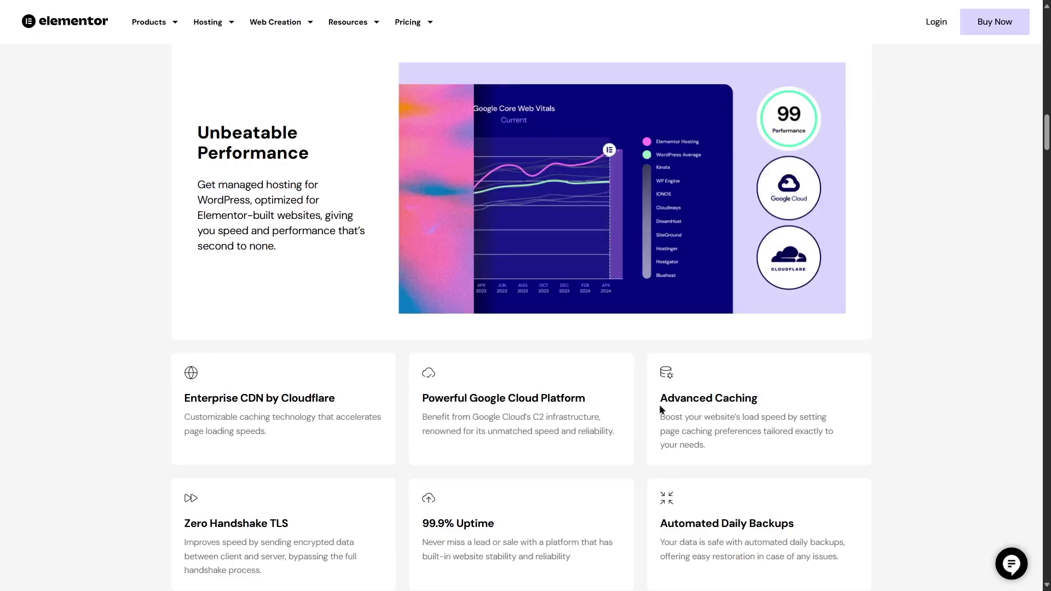
pyautogui.scroll(-2, 743, 403)
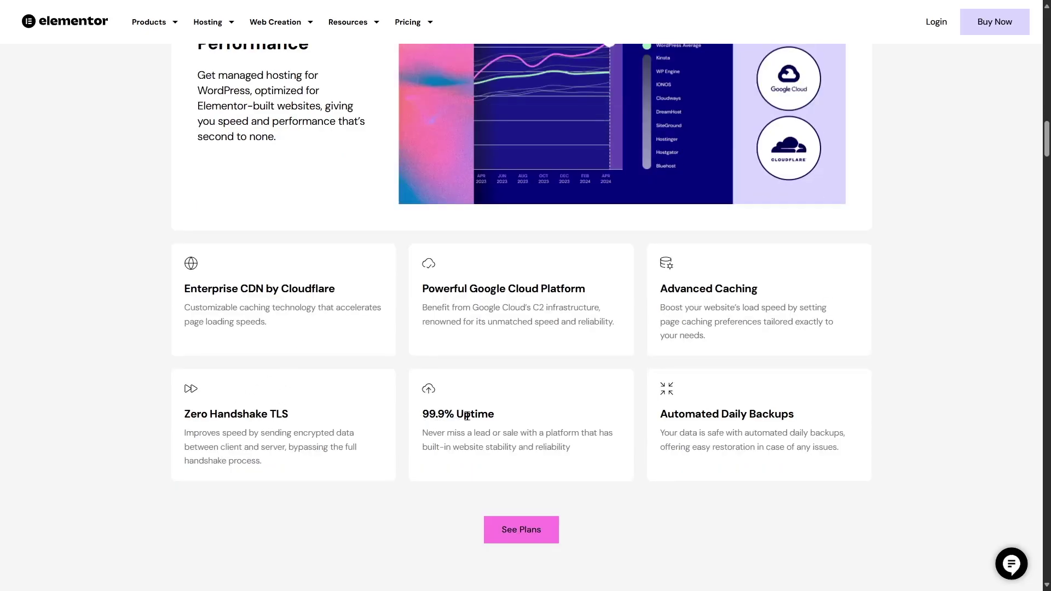
pyautogui.scroll(-1, 742, 421)
pyautogui.scroll(1, 742, 421)
pyautogui.scroll(-5, 742, 422)
pyautogui.scroll(-3, 744, 427)
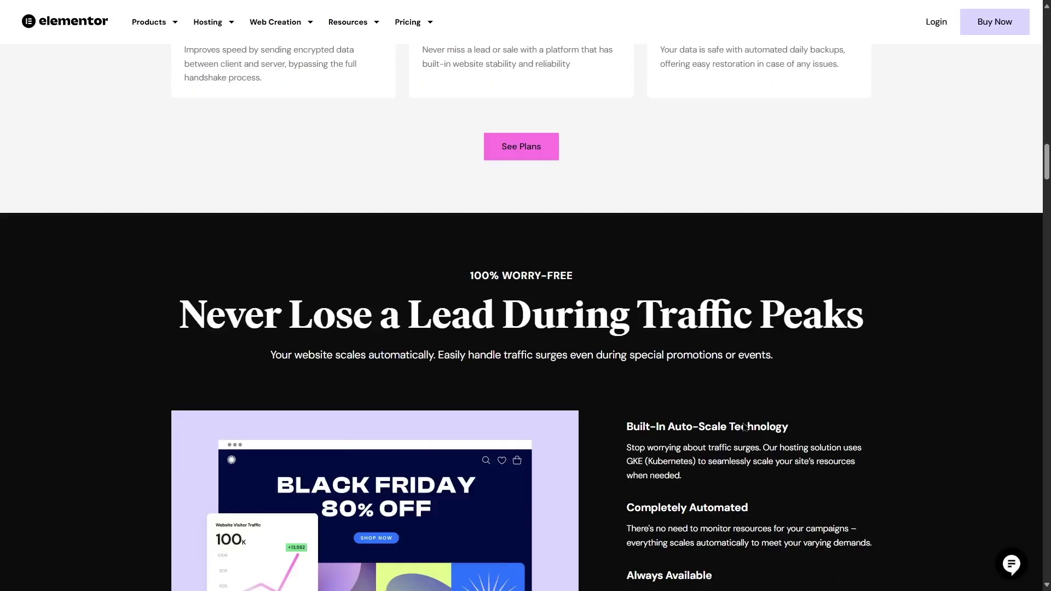
pyautogui.scroll(-1, 742, 422)
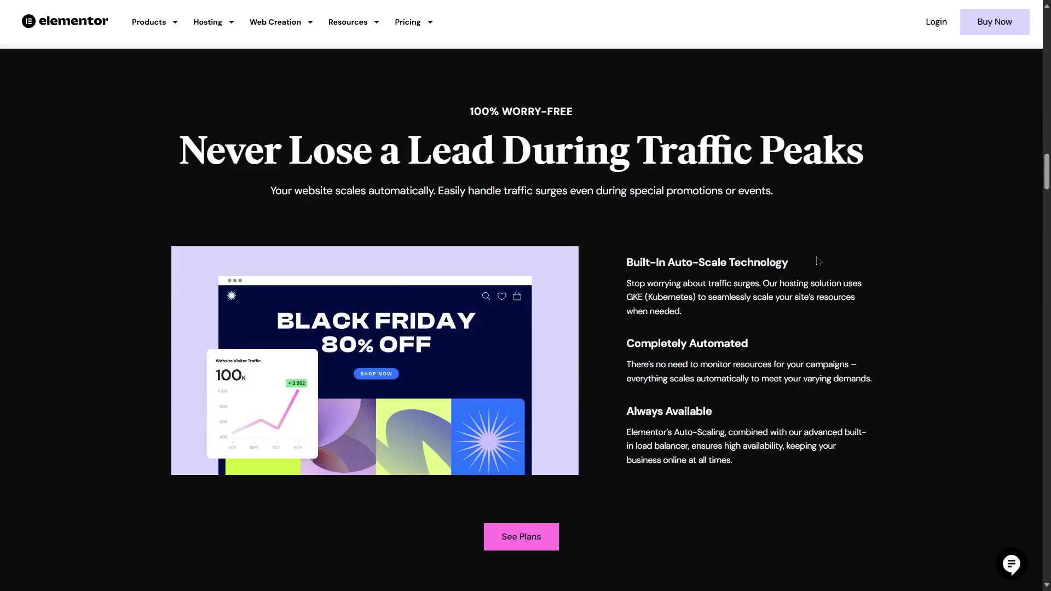
# Review the hosting page's security, free migration, expert support and website builder sections, down to the plan comparison.
pyautogui.scroll(-10, 817, 261)
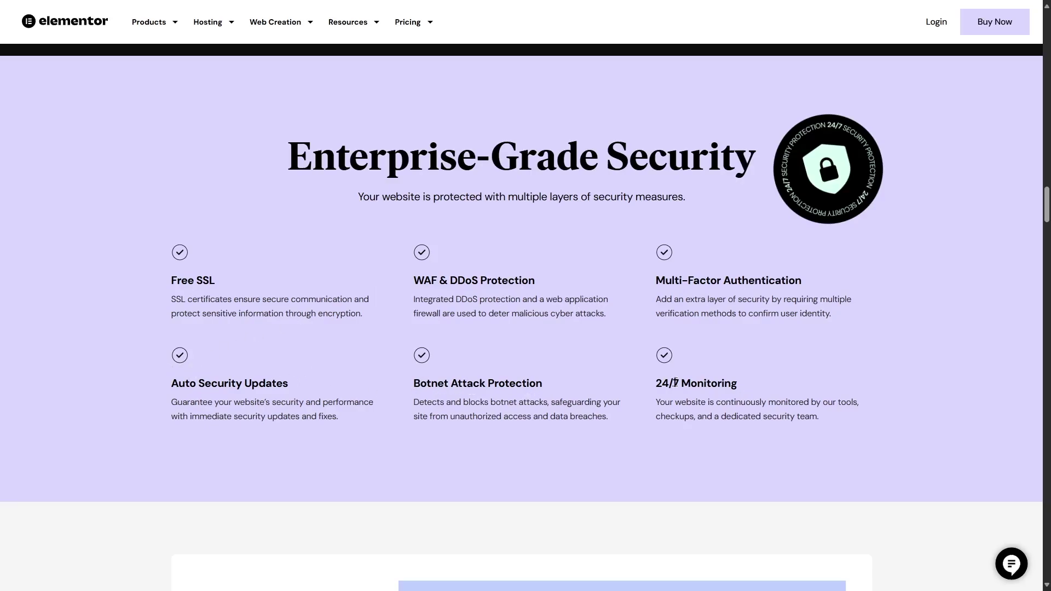
pyautogui.scroll(-8, 283, 205)
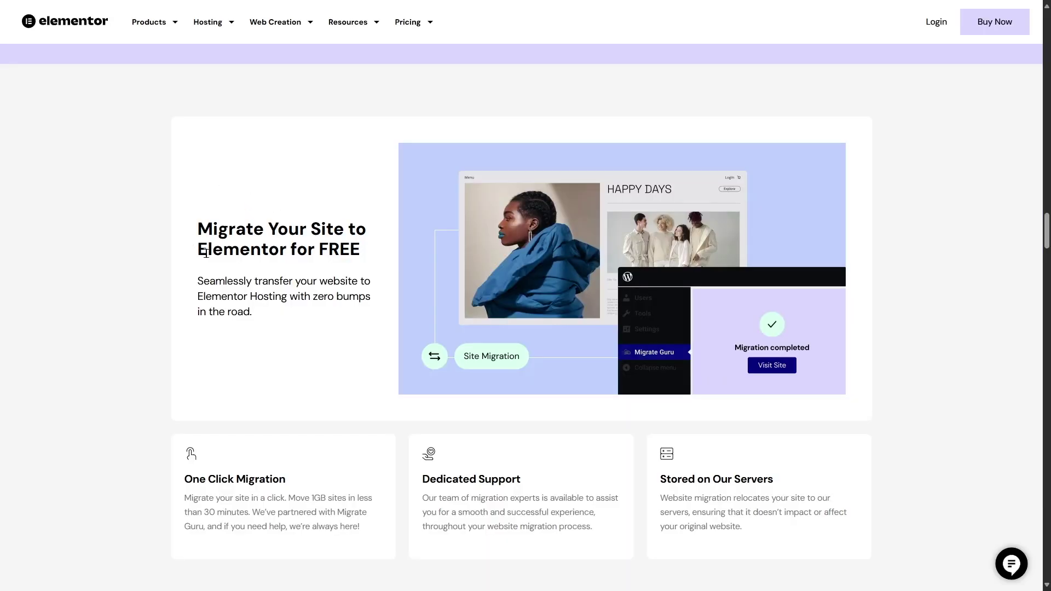
pyautogui.scroll(-10, 348, 256)
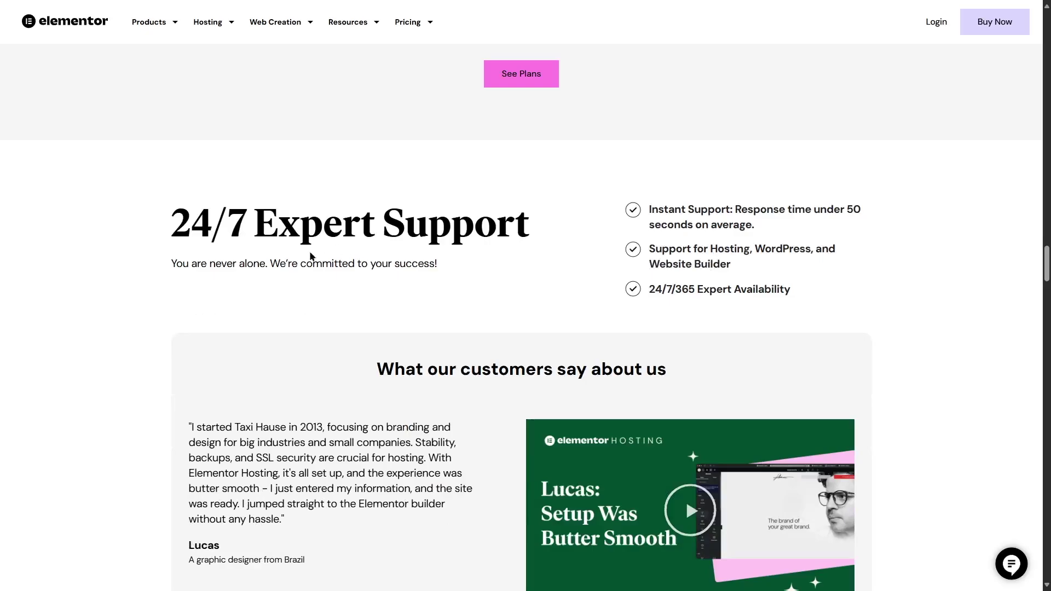
pyautogui.scroll(-1, 545, 288)
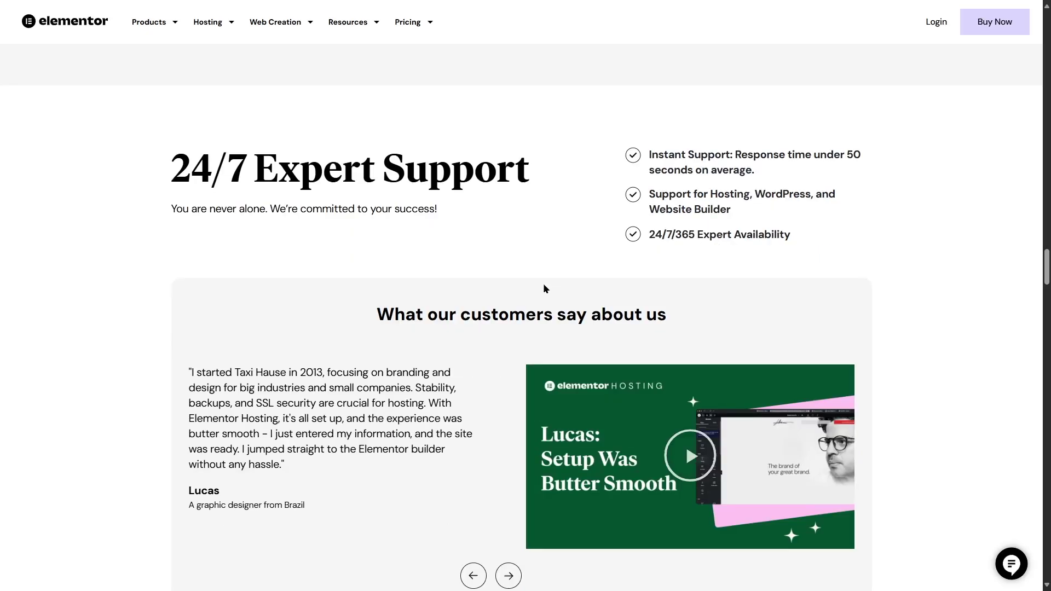
pyautogui.scroll(-15, 269, 300)
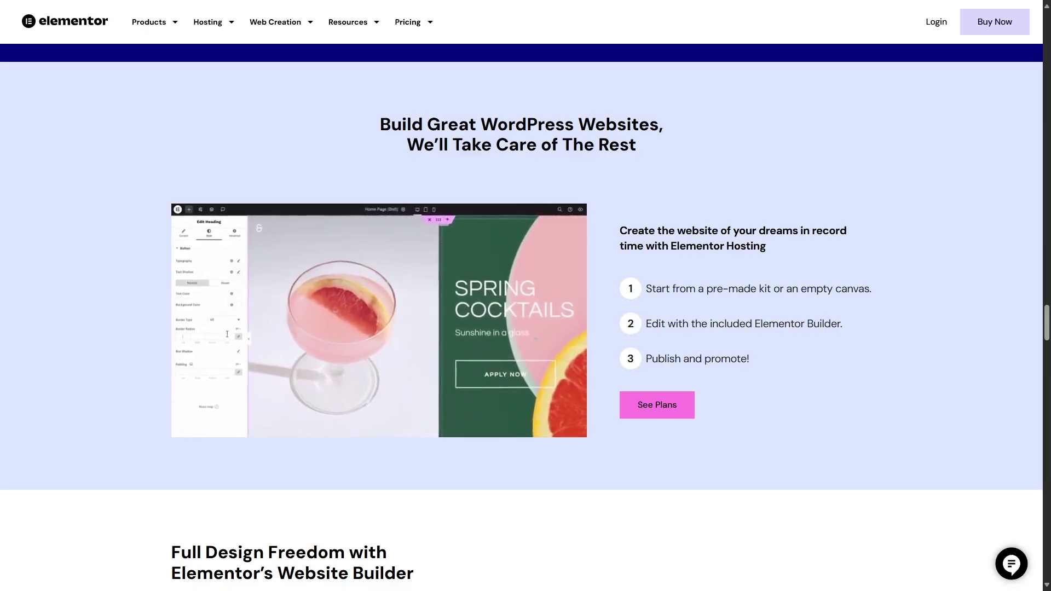
pyautogui.scroll(-1, 521, 273)
pyautogui.scroll(-10, 319, 187)
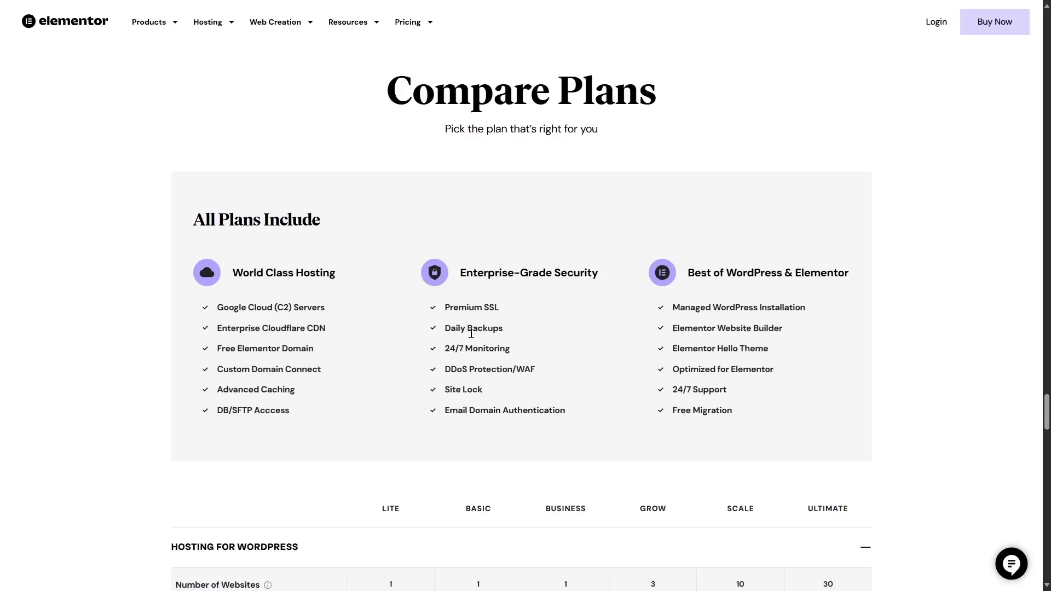
pyautogui.scroll(-6, 471, 333)
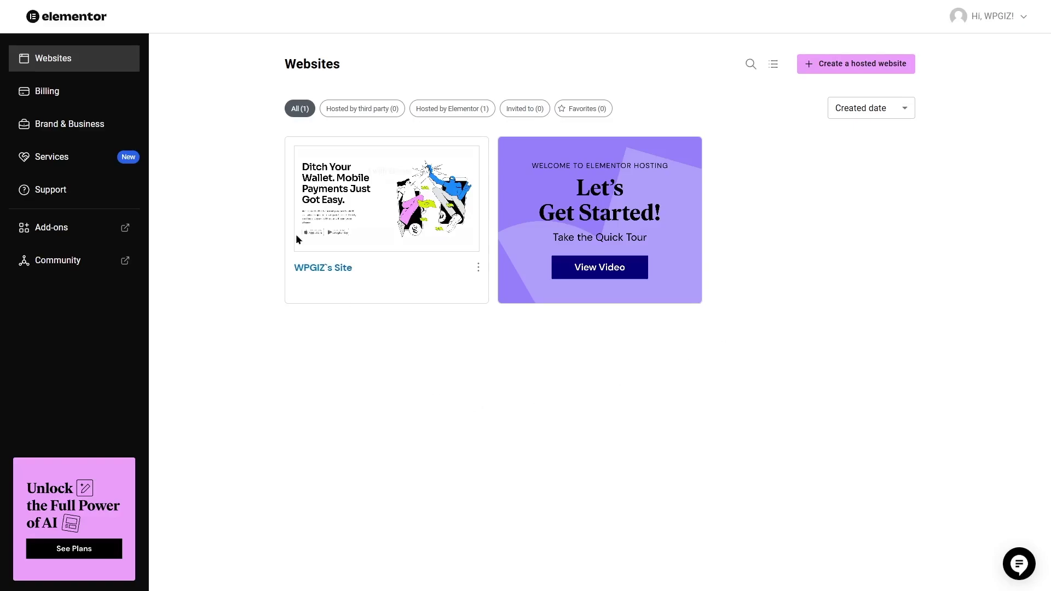
# Open the management overview of WPGIZ's Site and examine its domain status, hosting tools and hosting information.
pyautogui.moveTo(382, 234)
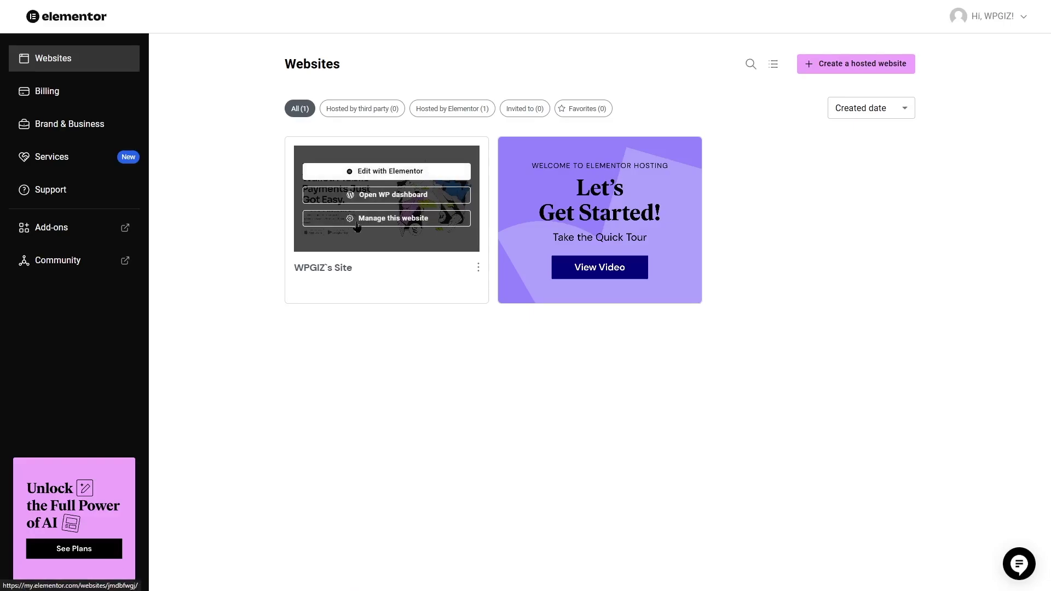
pyautogui.click(398, 222)
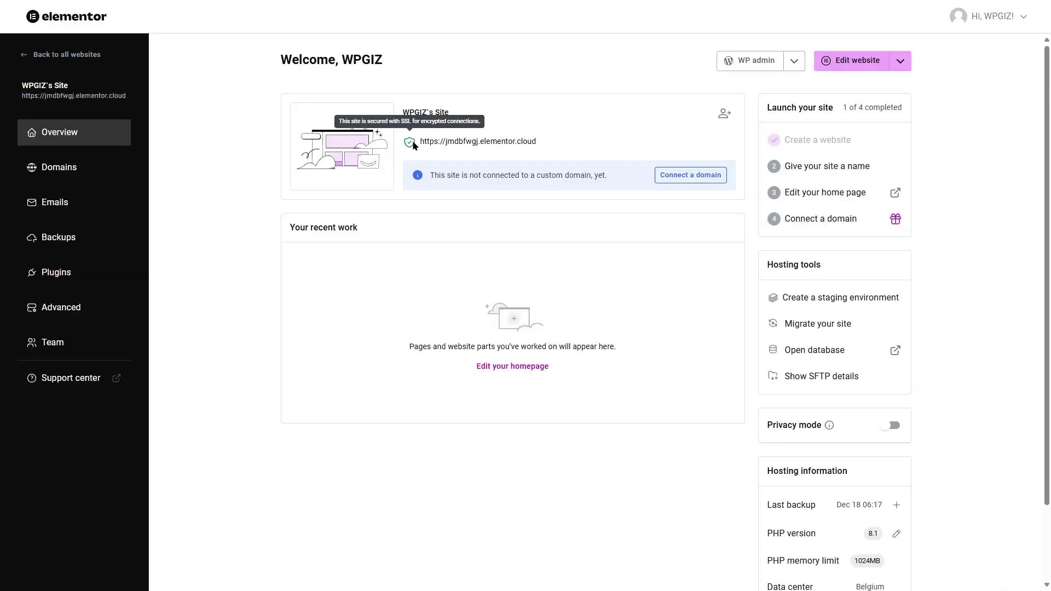
pyautogui.moveTo(457, 111)
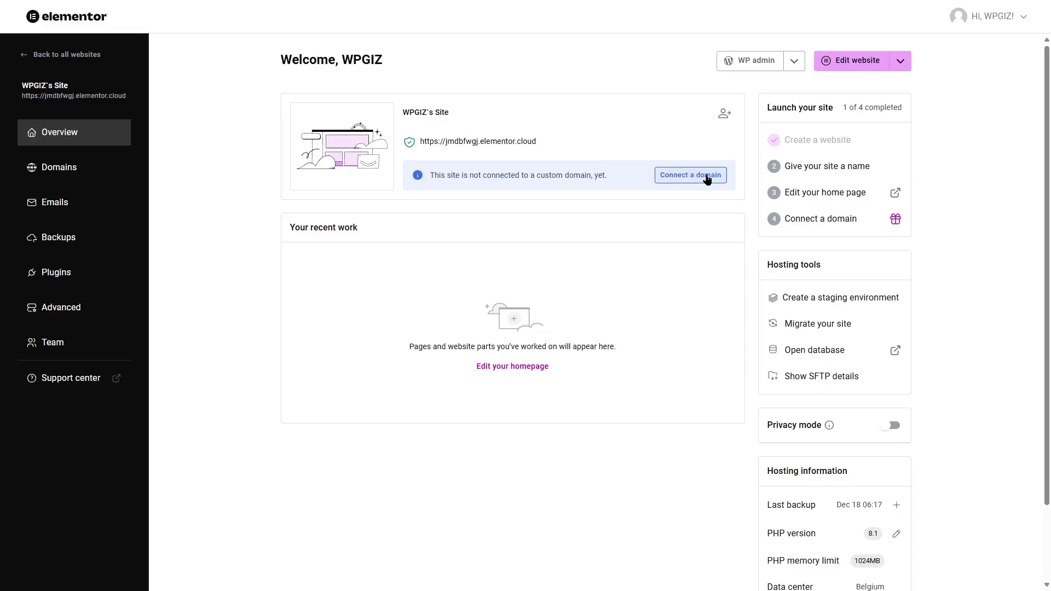
pyautogui.moveTo(406, 145)
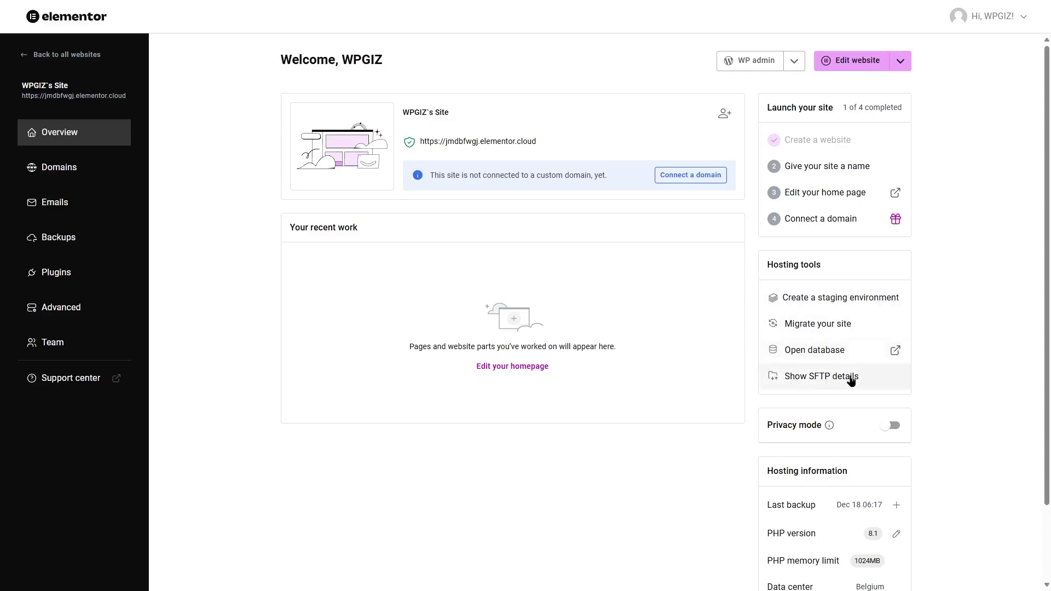
pyautogui.scroll(-2, 974, 254)
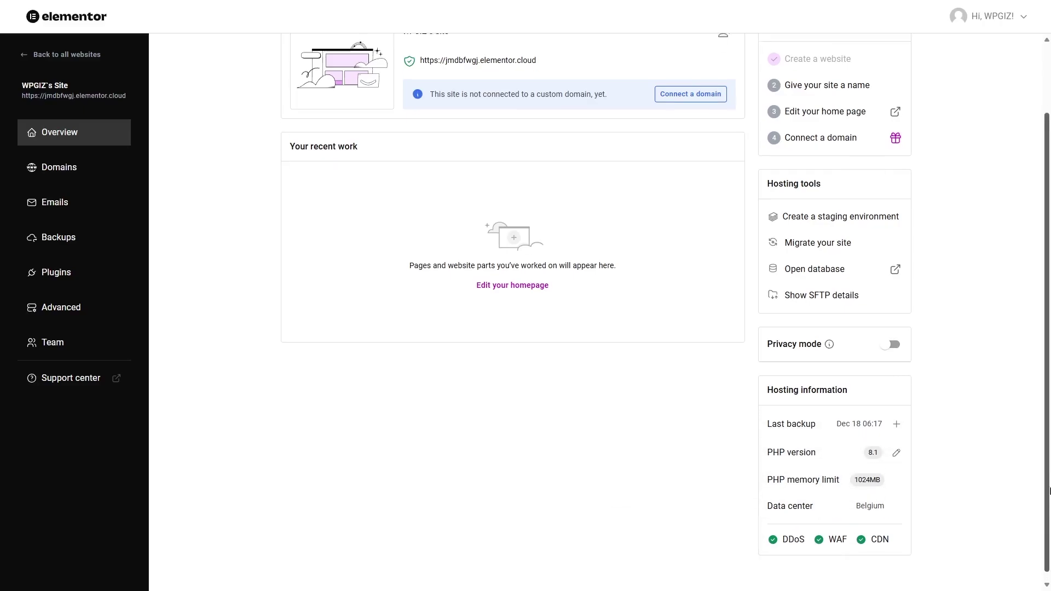
pyautogui.scroll(2, 1048, 408)
# Review the site's Domains, Emails, Backups and Plugins management pages one after another.
pyautogui.click(64, 167)
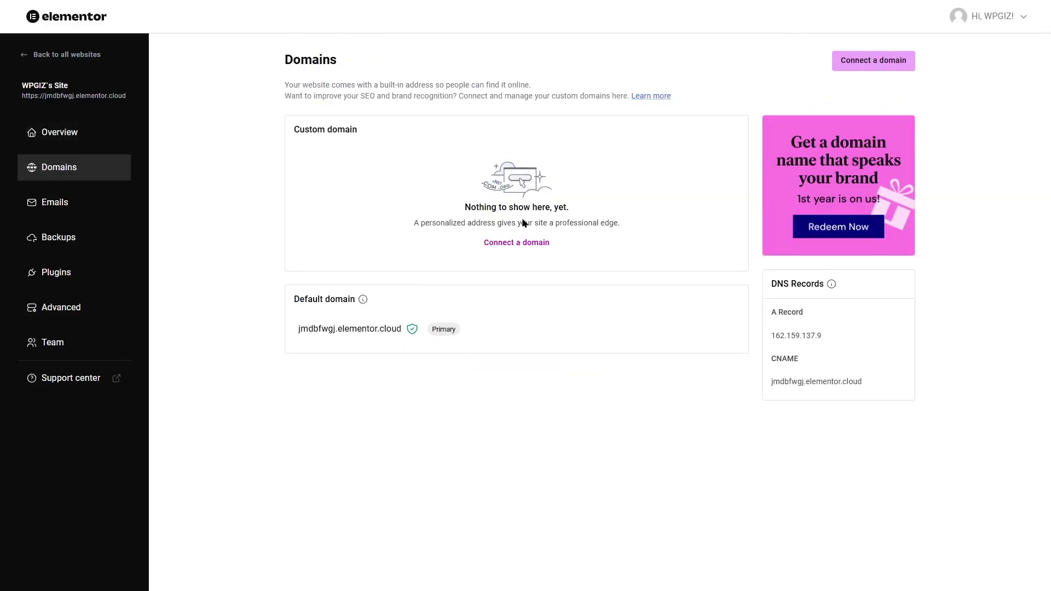
pyautogui.click(86, 215)
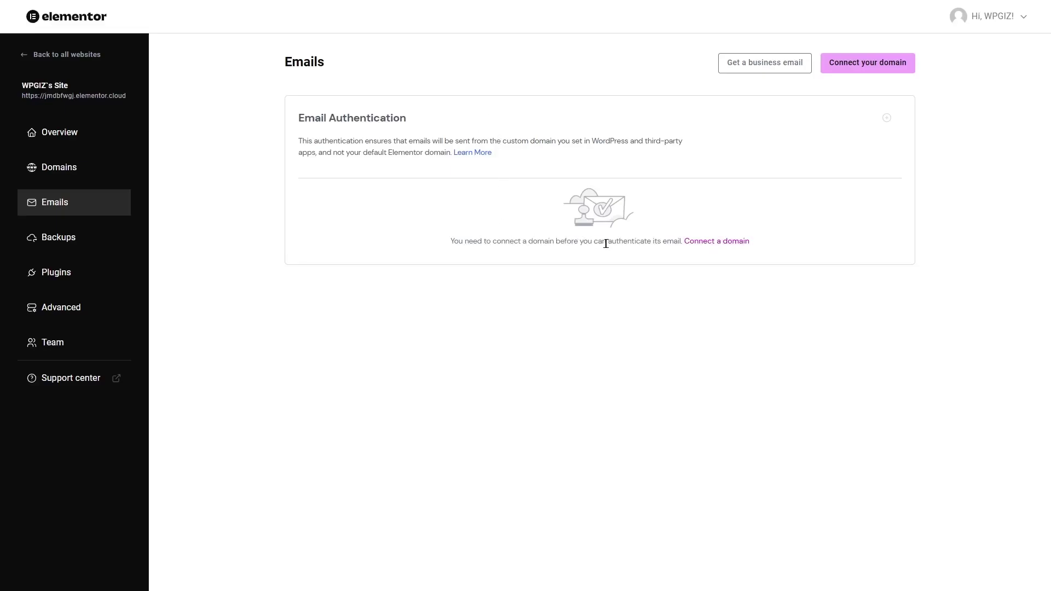
pyautogui.click(86, 249)
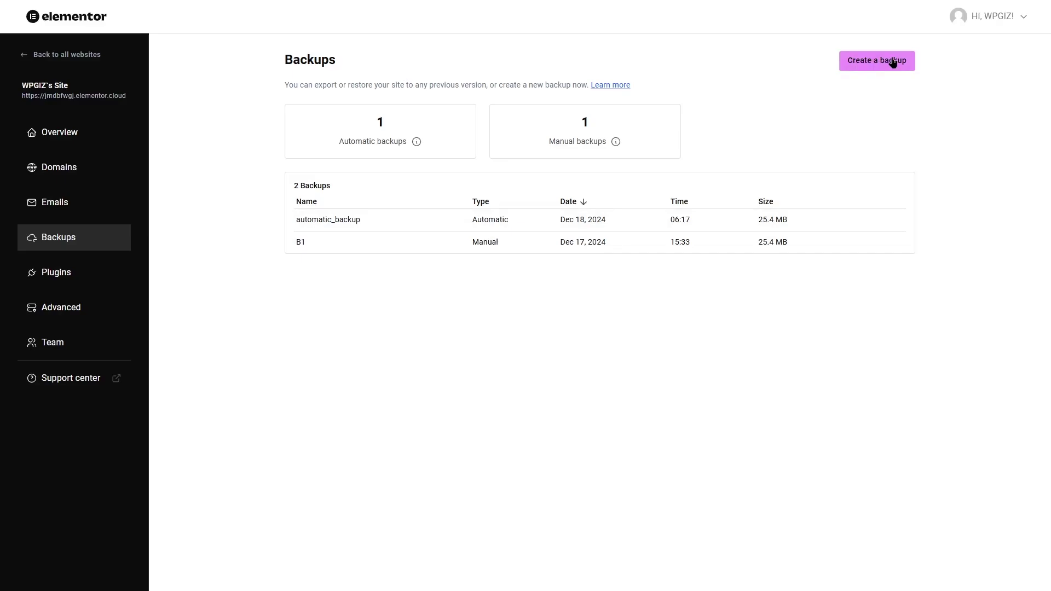
pyautogui.click(102, 275)
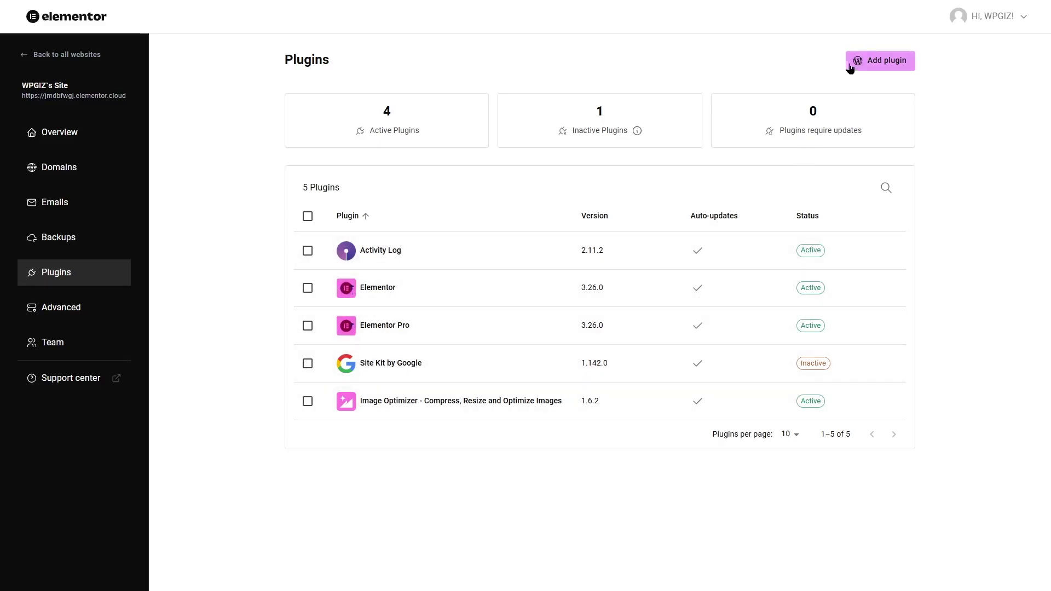
# Review the site's advanced settings for hosting tools, performance and security.
pyautogui.click(79, 311)
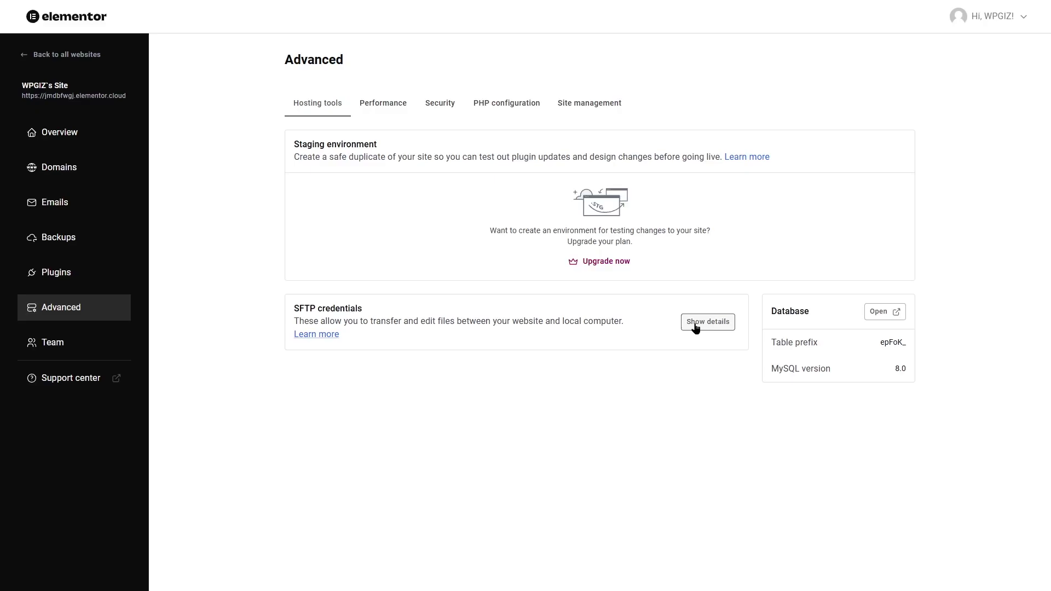
pyautogui.click(385, 104)
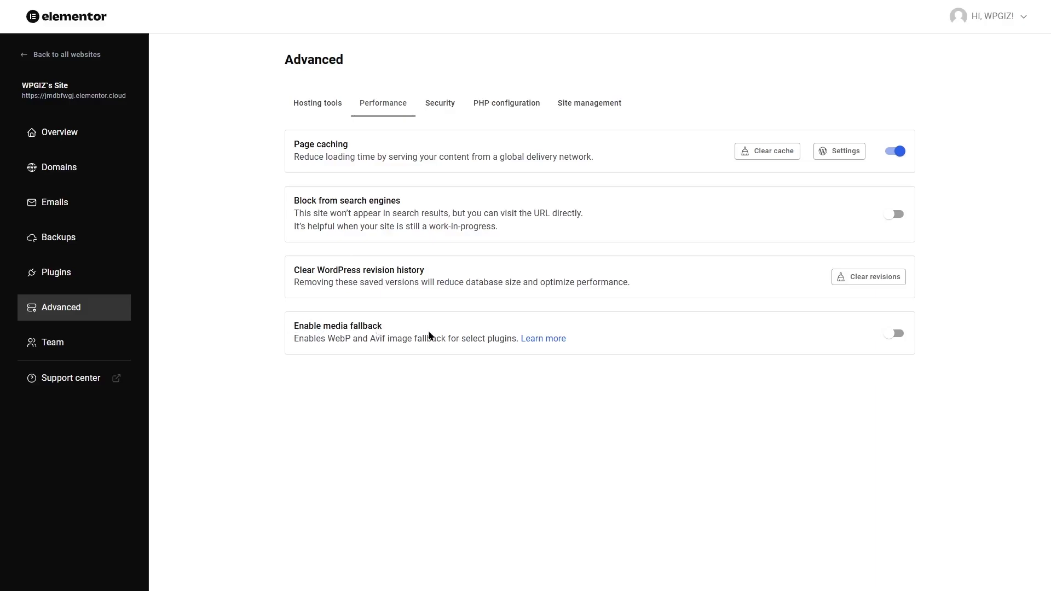
pyautogui.click(441, 104)
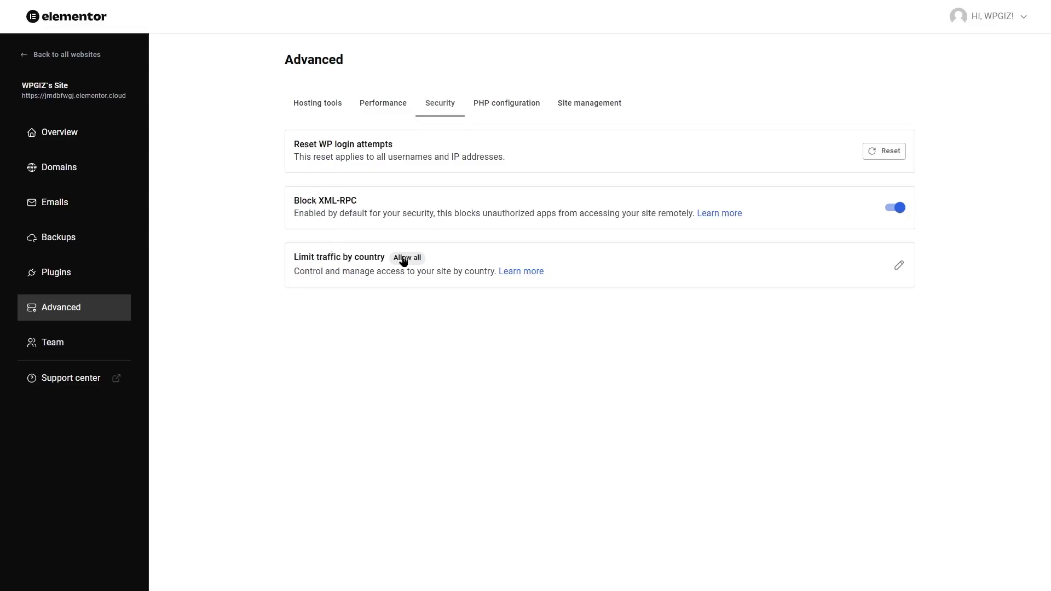
# Try the Allow selected countries and Block selected countries options for limiting site traffic, and close the dialog without saving.
pyautogui.click(897, 267)
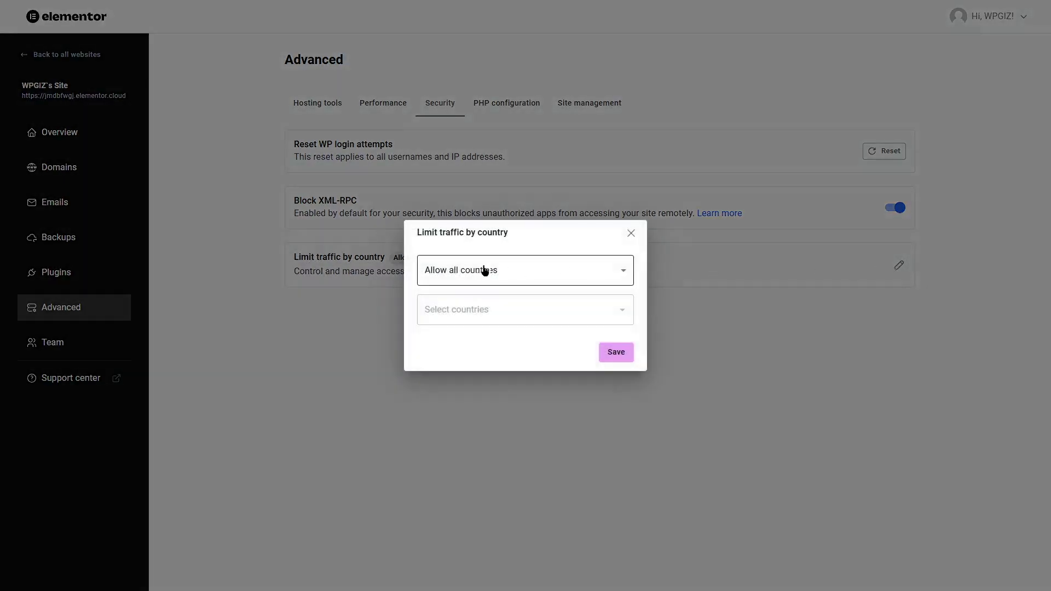
pyautogui.click(534, 272)
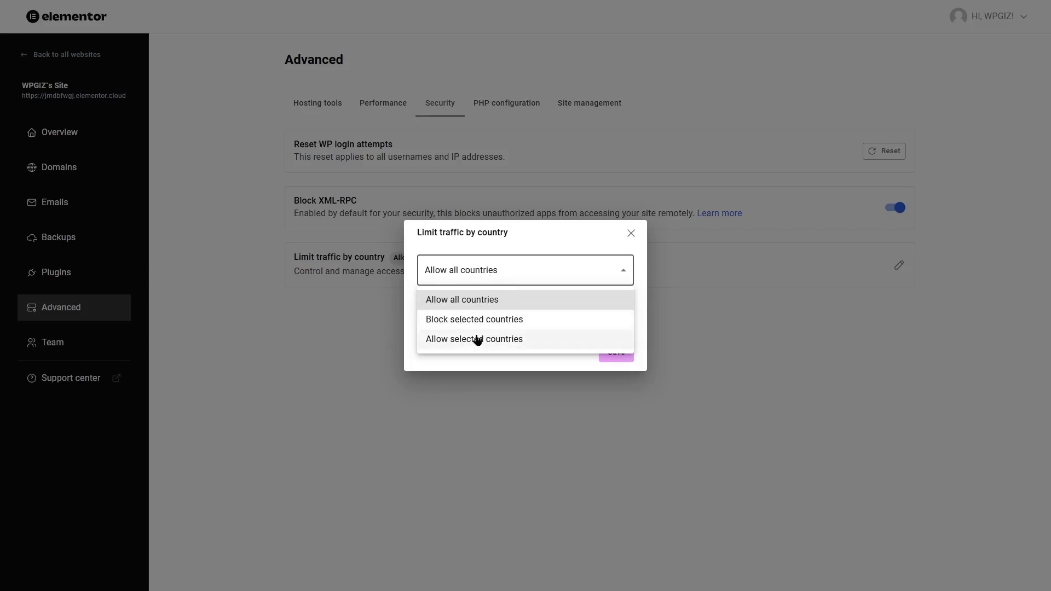
pyautogui.click(512, 342)
pyautogui.click(508, 307)
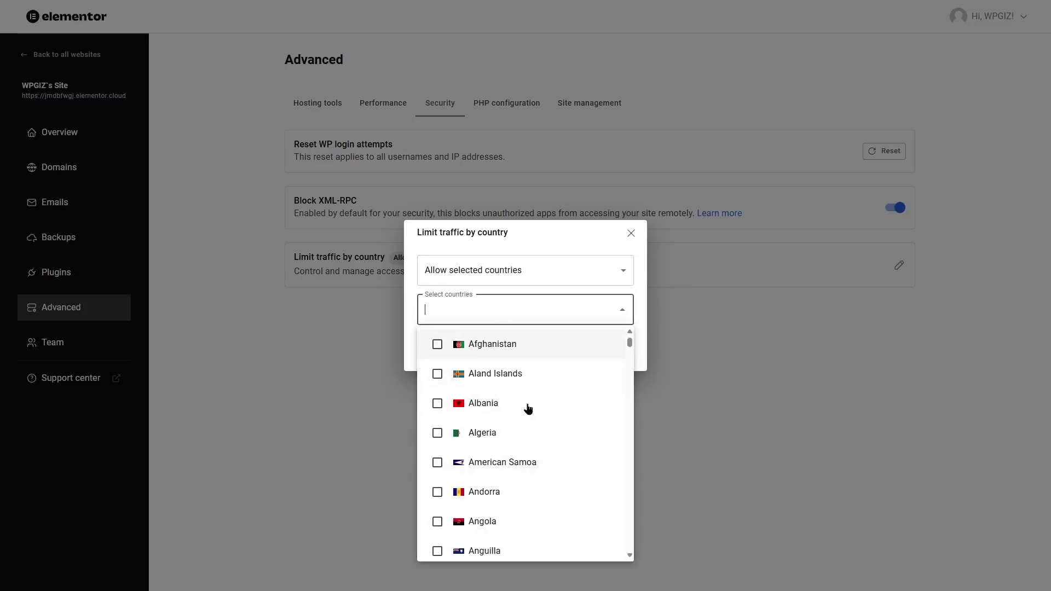
pyautogui.click(501, 271)
pyautogui.click(480, 326)
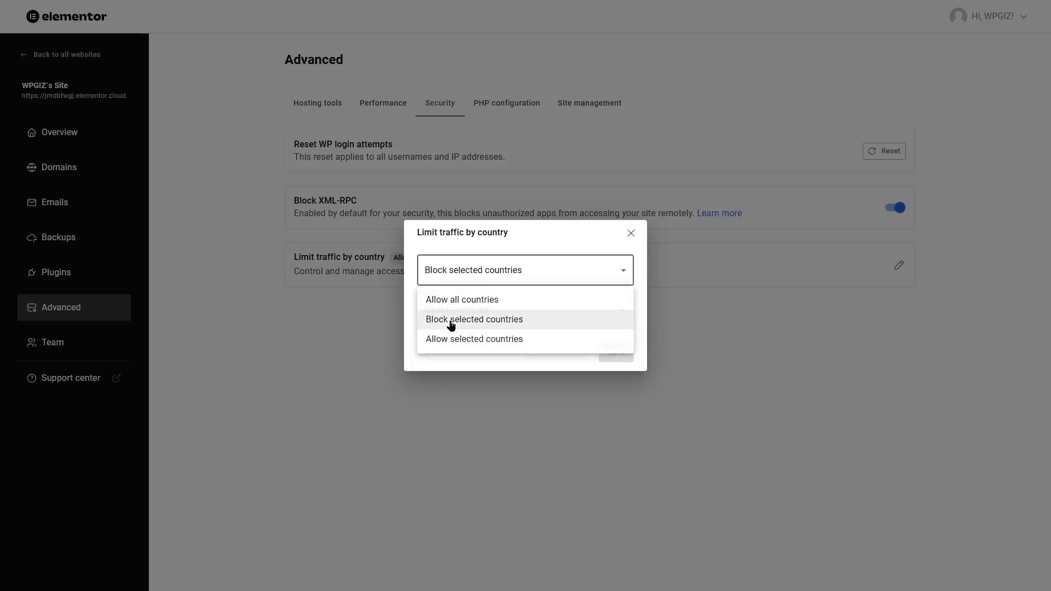
pyautogui.click(451, 314)
pyautogui.press('Escape')
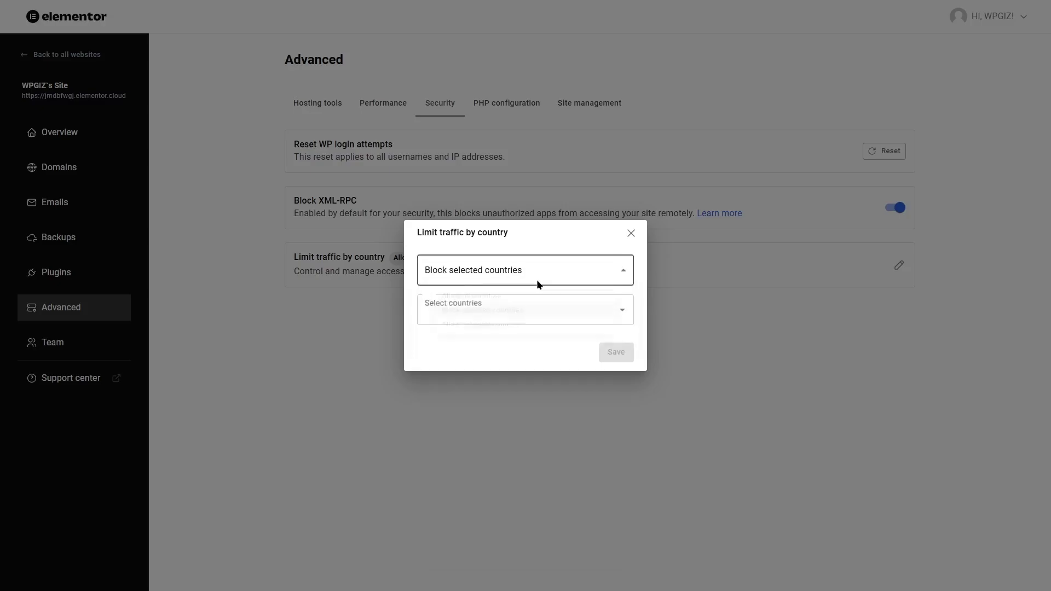
pyautogui.press('Escape')
# Review the site's PHP configuration, its site deletion options and its team members.
pyautogui.click(504, 110)
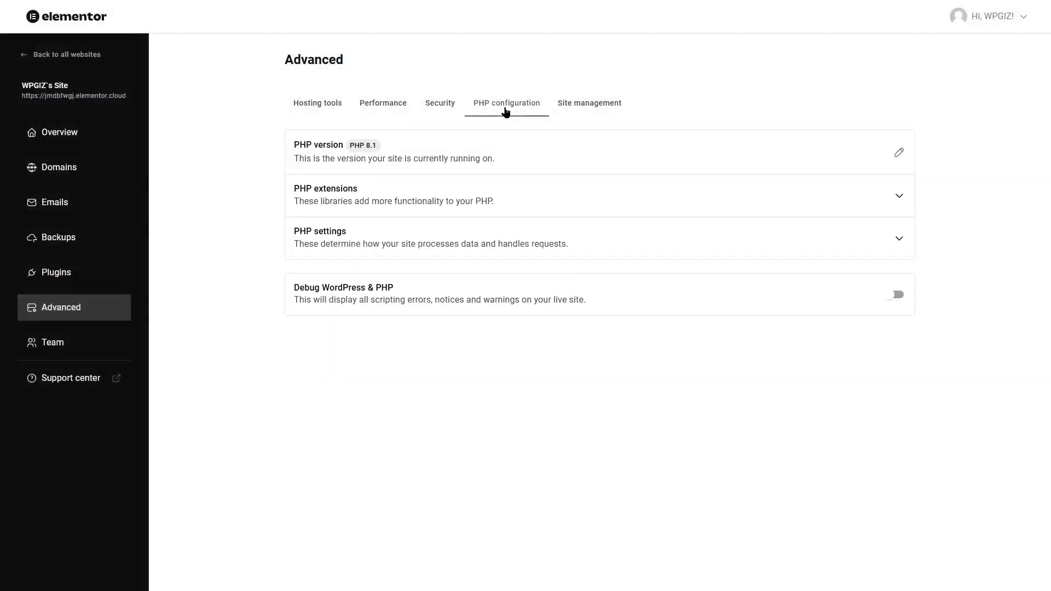
pyautogui.click(578, 108)
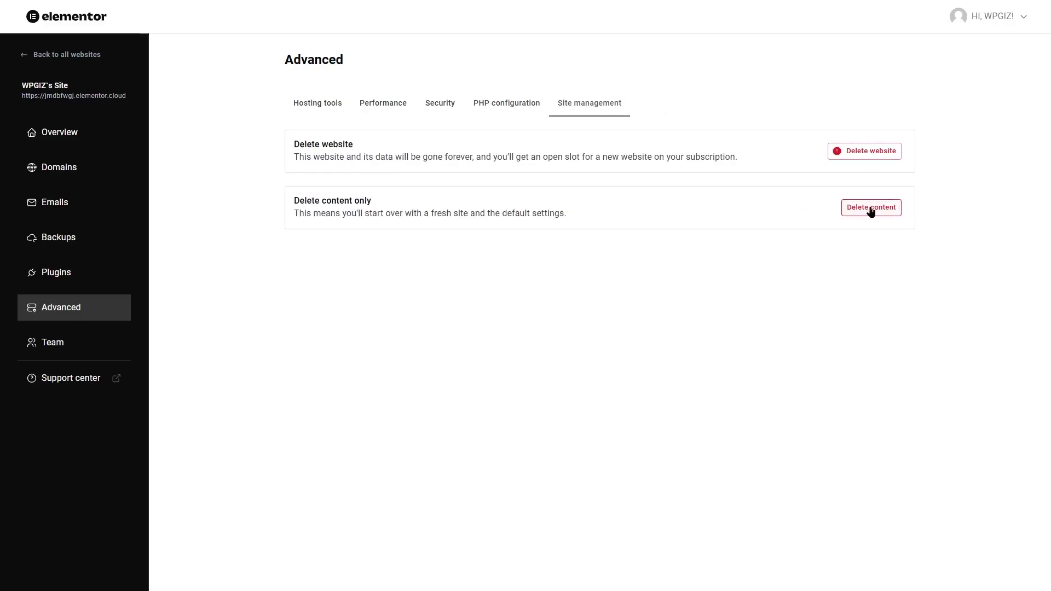
pyautogui.click(71, 343)
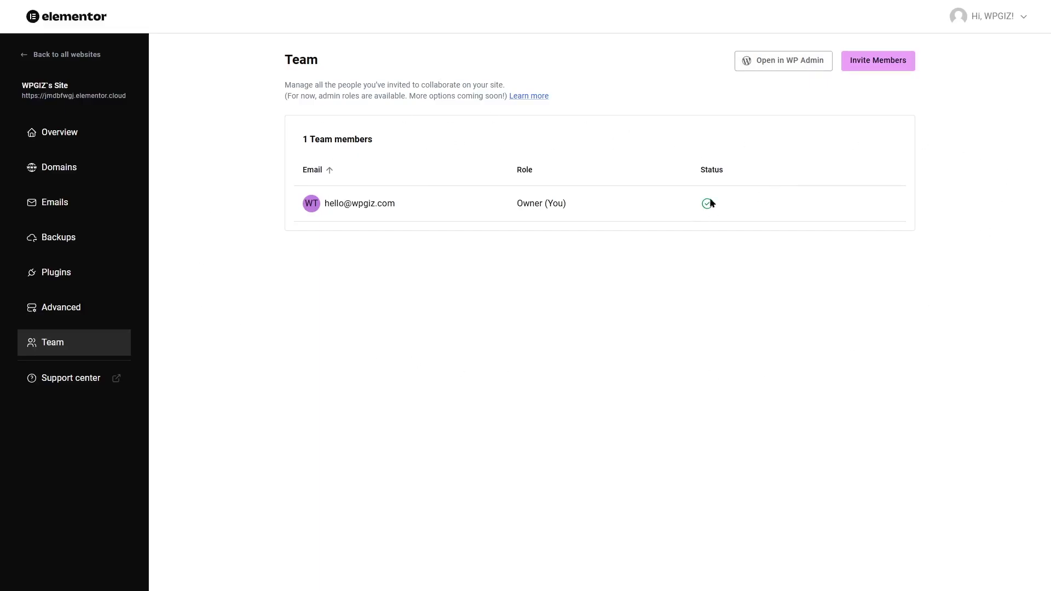
# Look at the team member invitation form, close it without sending an invite, and open the Support center.
pyautogui.click(879, 64)
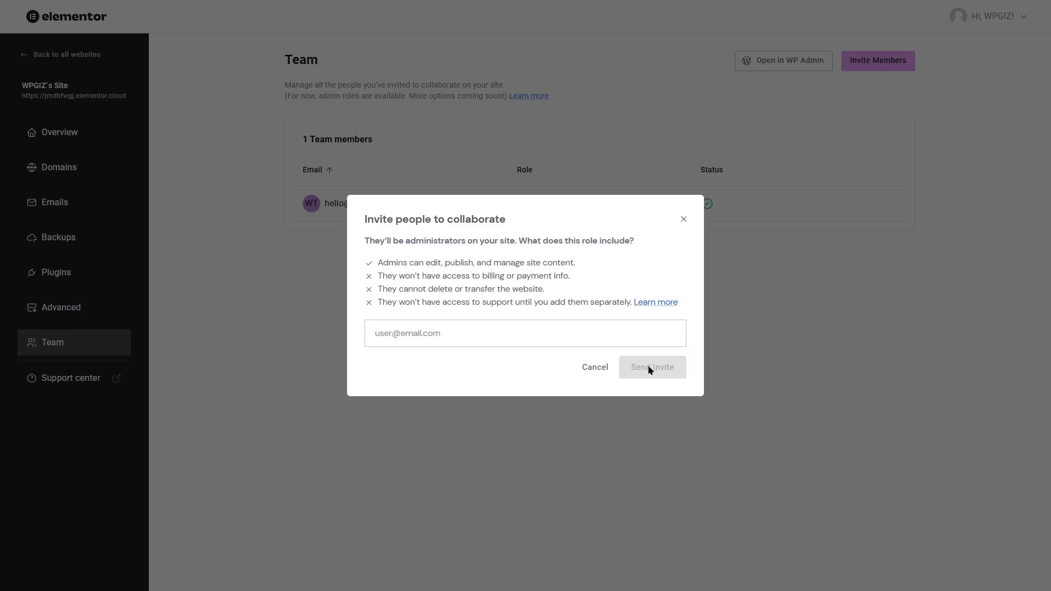
pyautogui.click(596, 368)
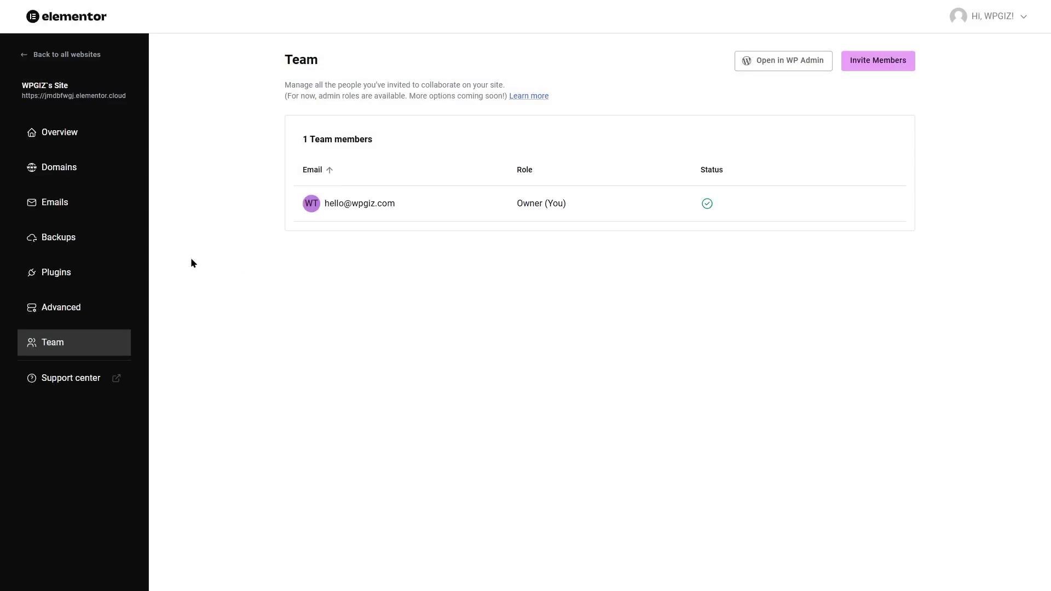
pyautogui.click(88, 386)
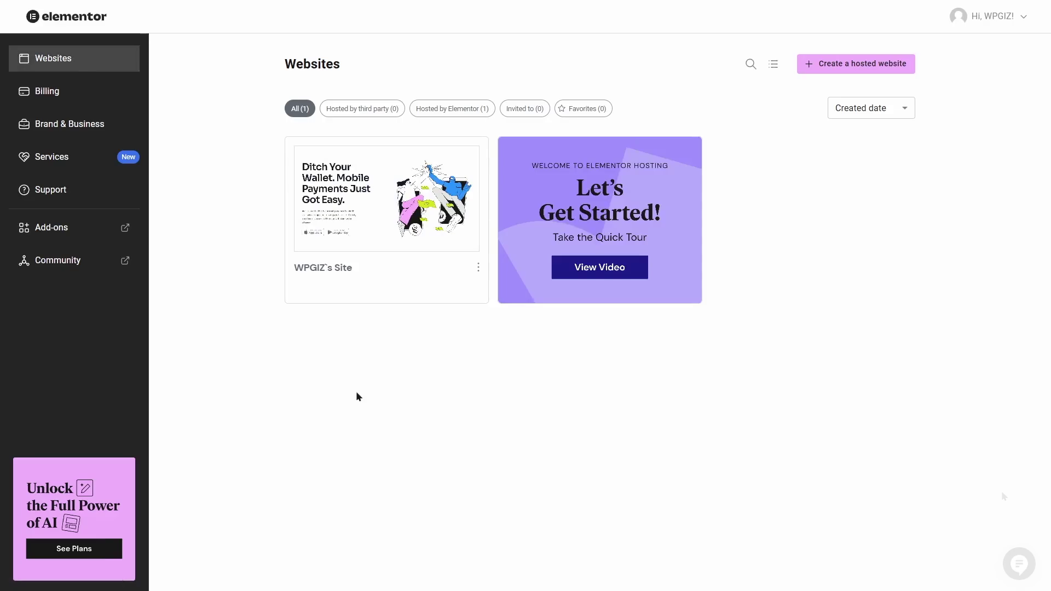
# Review the account's billing subscriptions and the list of available Elementor expert services.
pyautogui.click(88, 92)
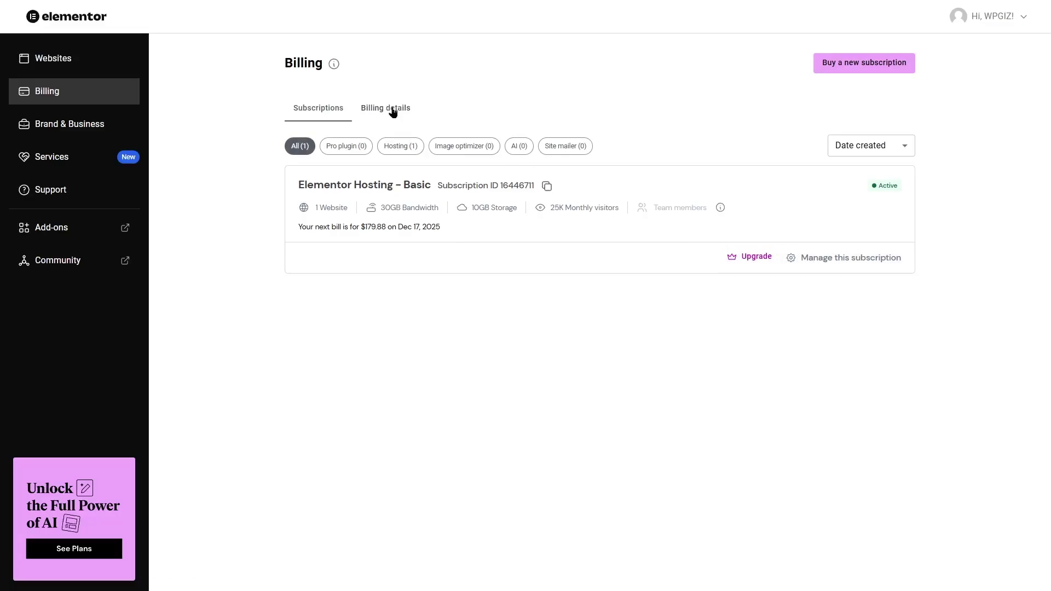
pyautogui.click(75, 161)
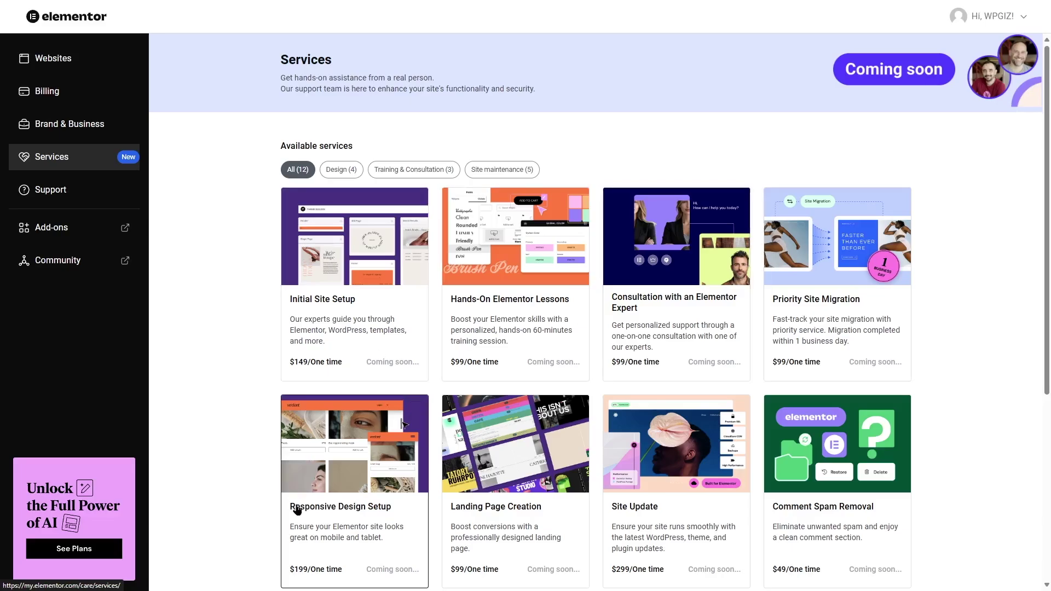
pyautogui.scroll(-5, 492, 493)
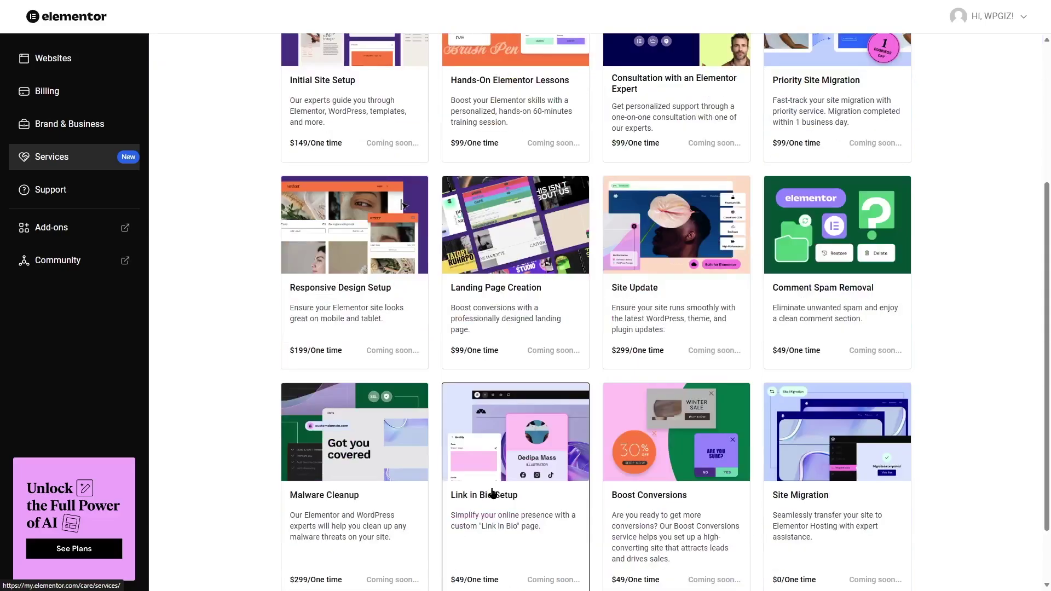
pyautogui.scroll(5, 491, 493)
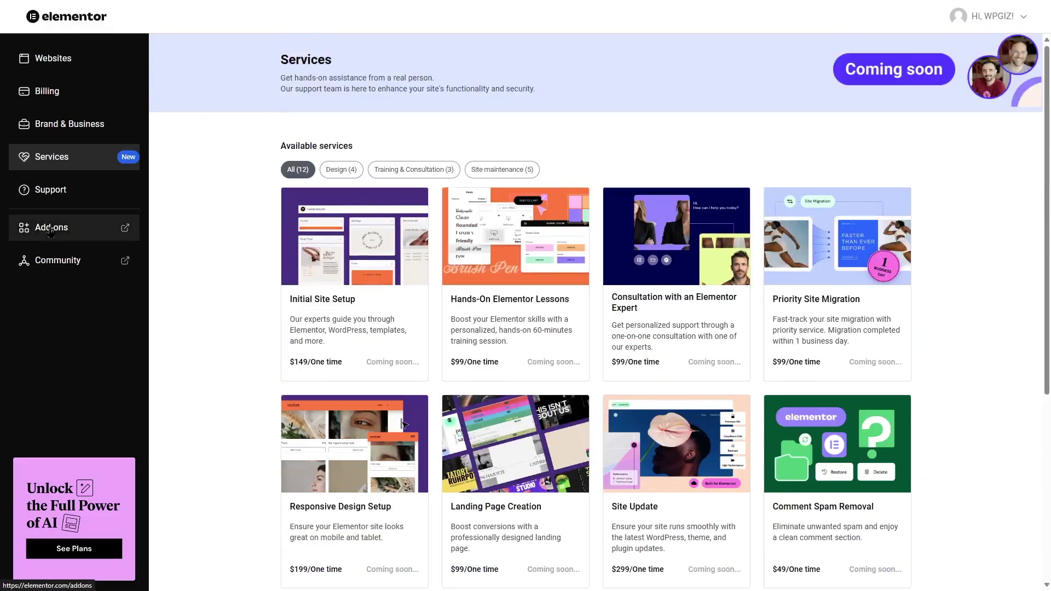
# Open the Elementor add-ons catalogue and look through the recommended third-party plugins and tools.
pyautogui.click(51, 230)
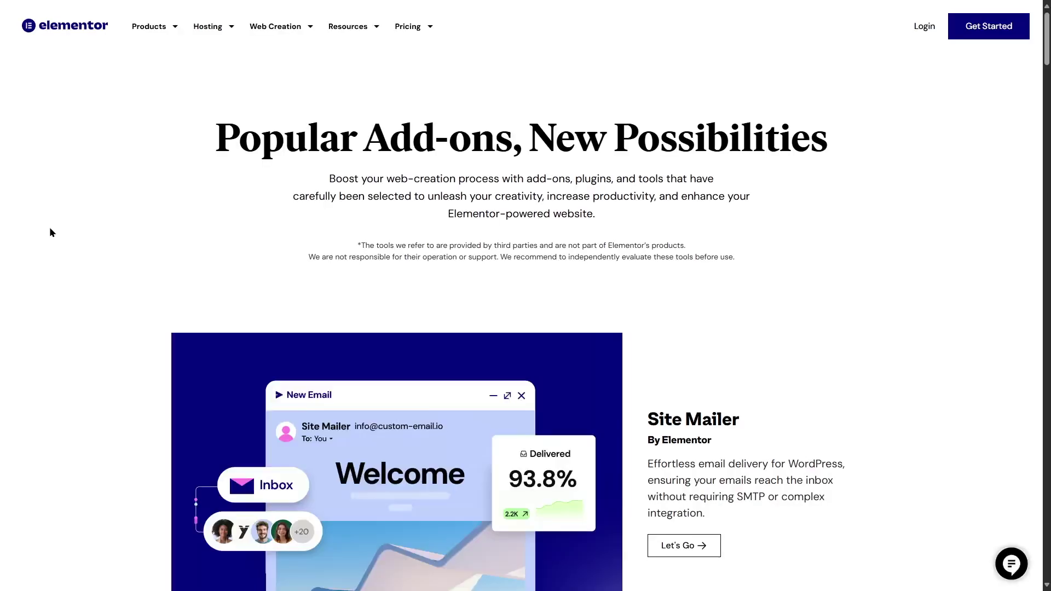
pyautogui.scroll(-3, 125, 287)
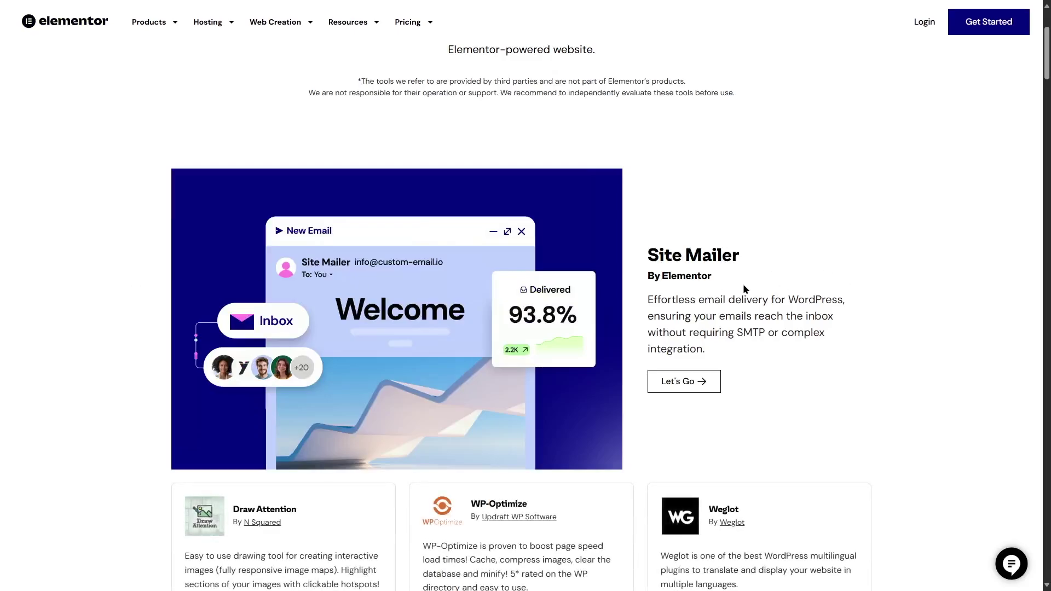
pyautogui.scroll(-5, 743, 284)
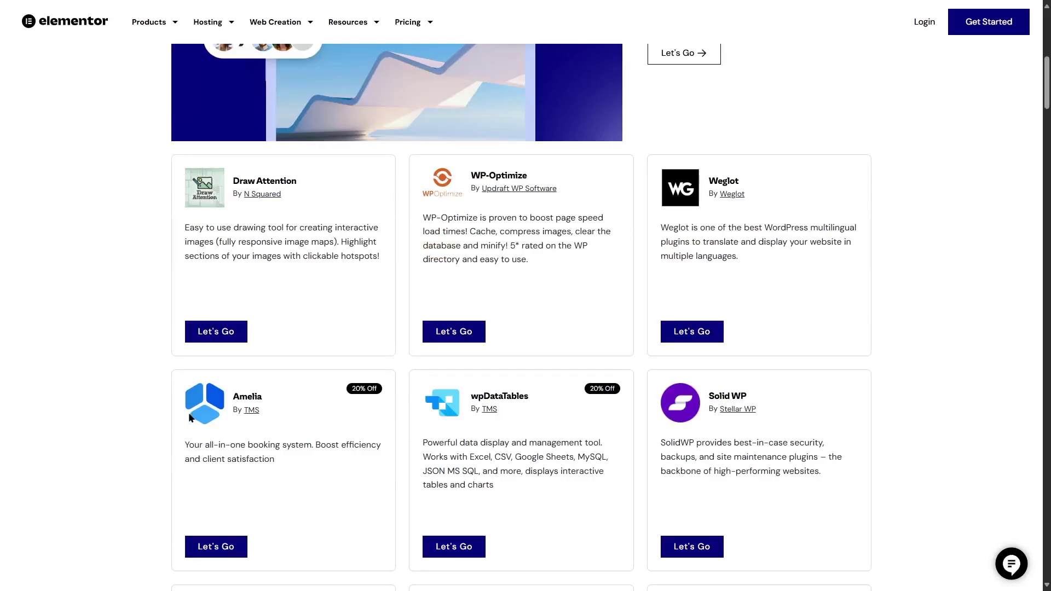
pyautogui.scroll(-1, 558, 403)
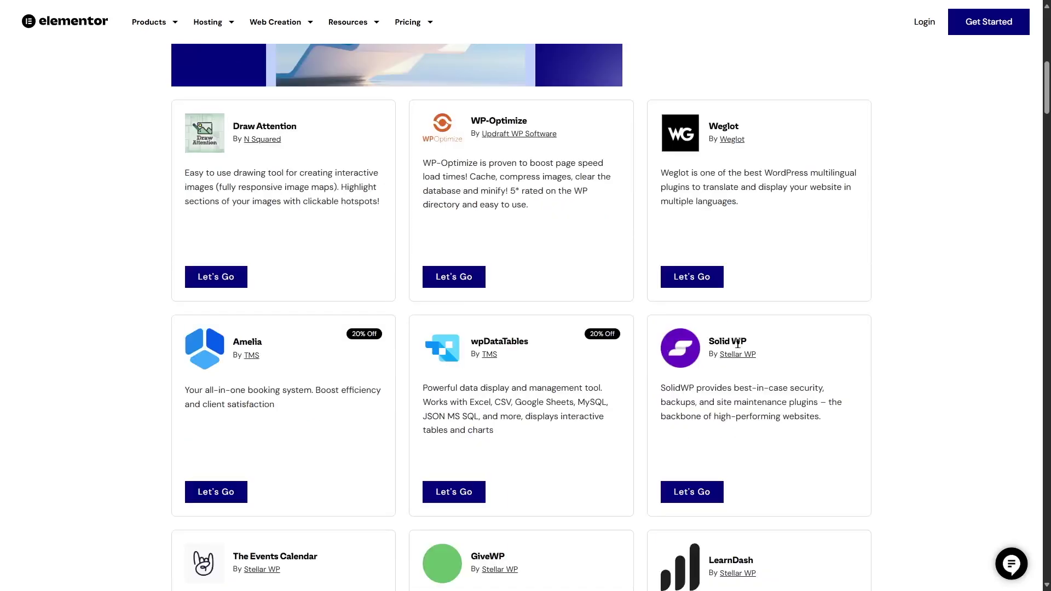
pyautogui.scroll(-4, 749, 344)
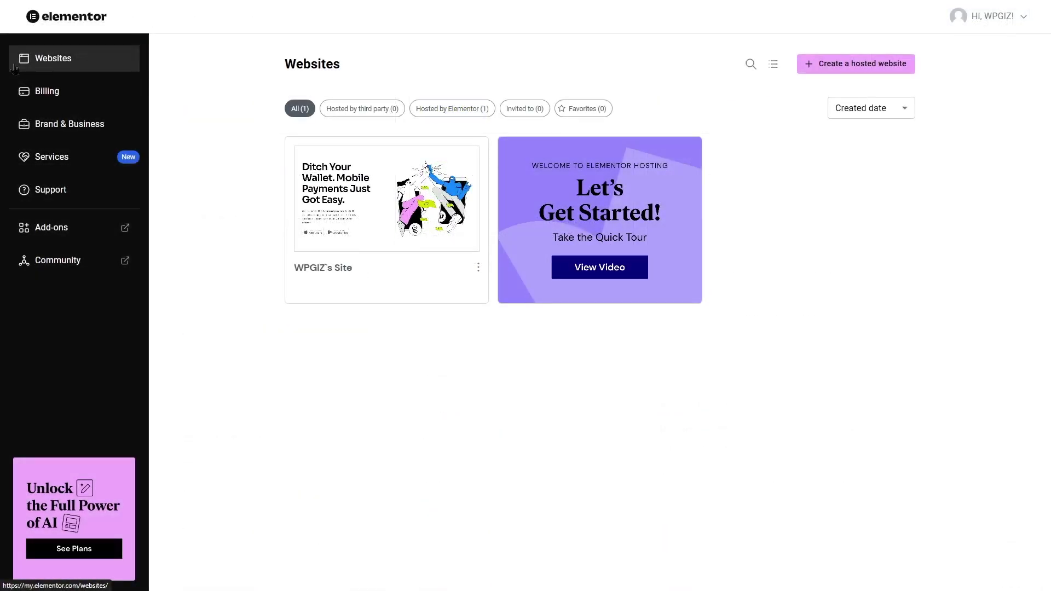
# Open the hosted site's WordPress dashboard and look through its live home page.
pyautogui.moveTo(332, 201)
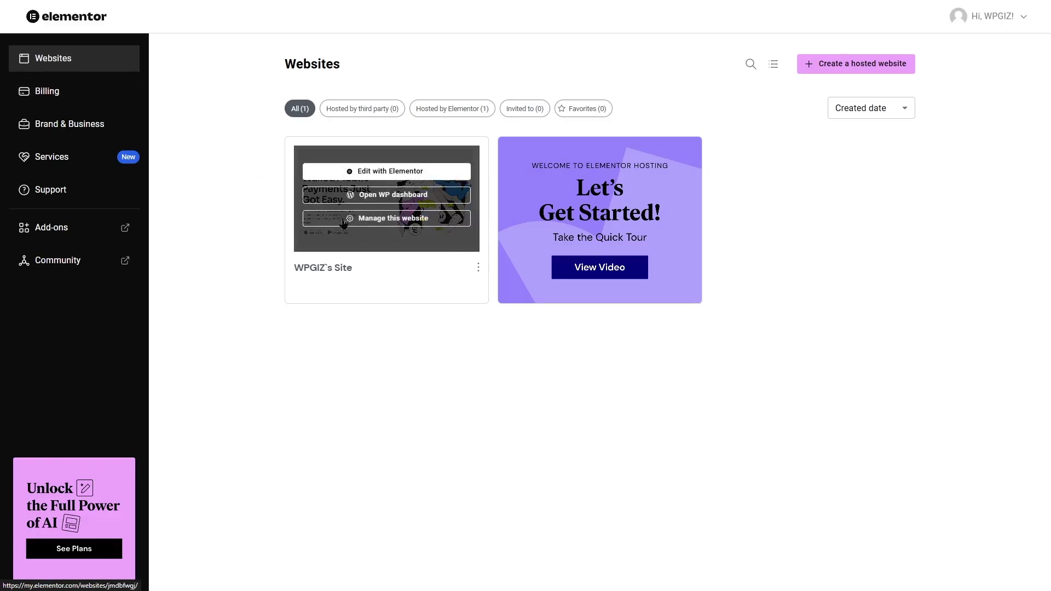
pyautogui.click(430, 198)
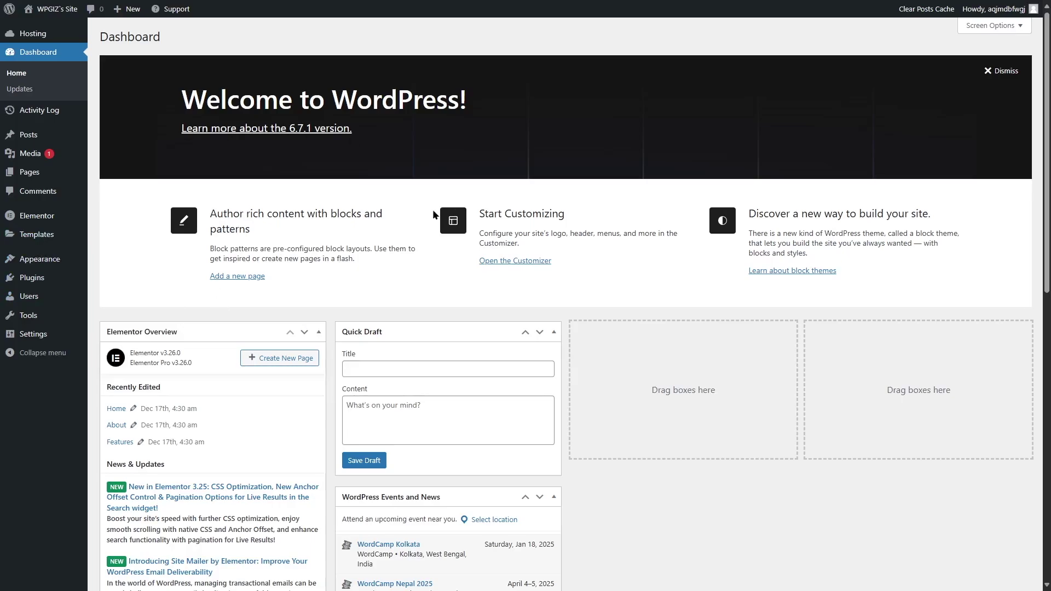
pyautogui.click(67, 32)
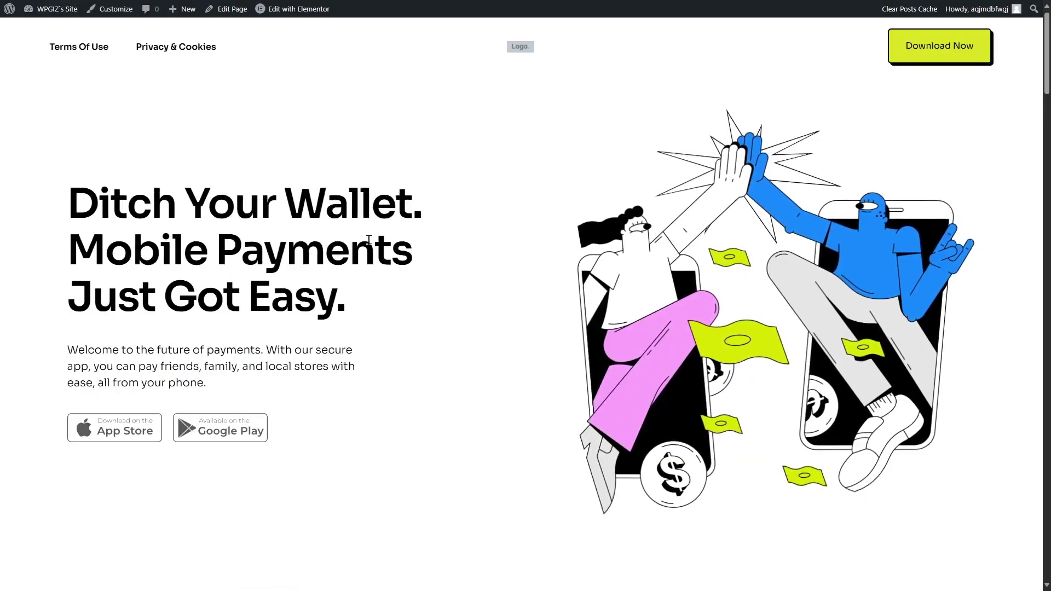
pyautogui.scroll(-4, 369, 240)
pyautogui.scroll(-15, 369, 240)
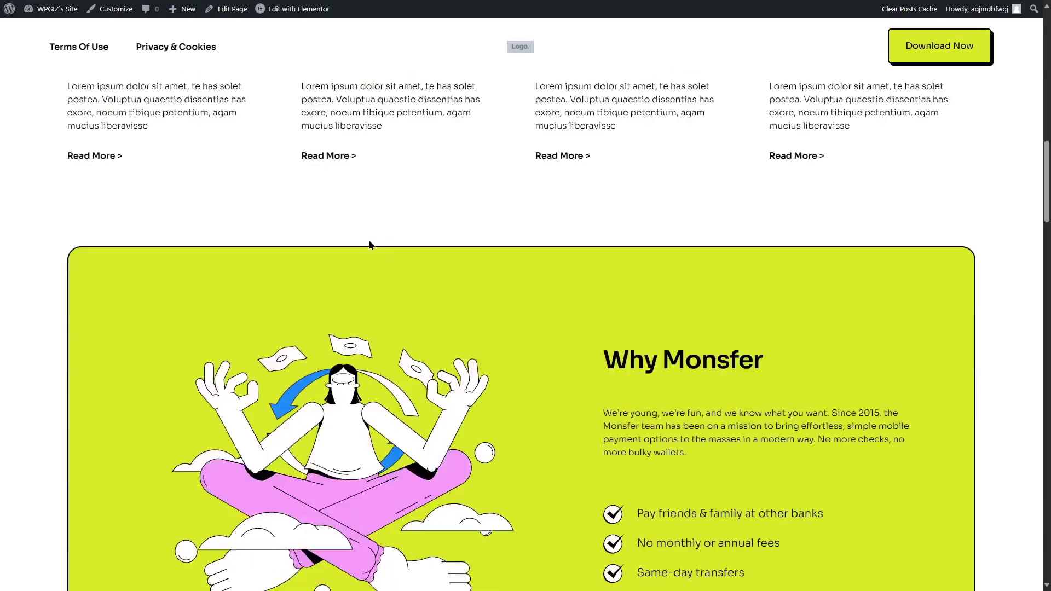
pyautogui.scroll(-5, 368, 239)
pyautogui.scroll(20, 369, 238)
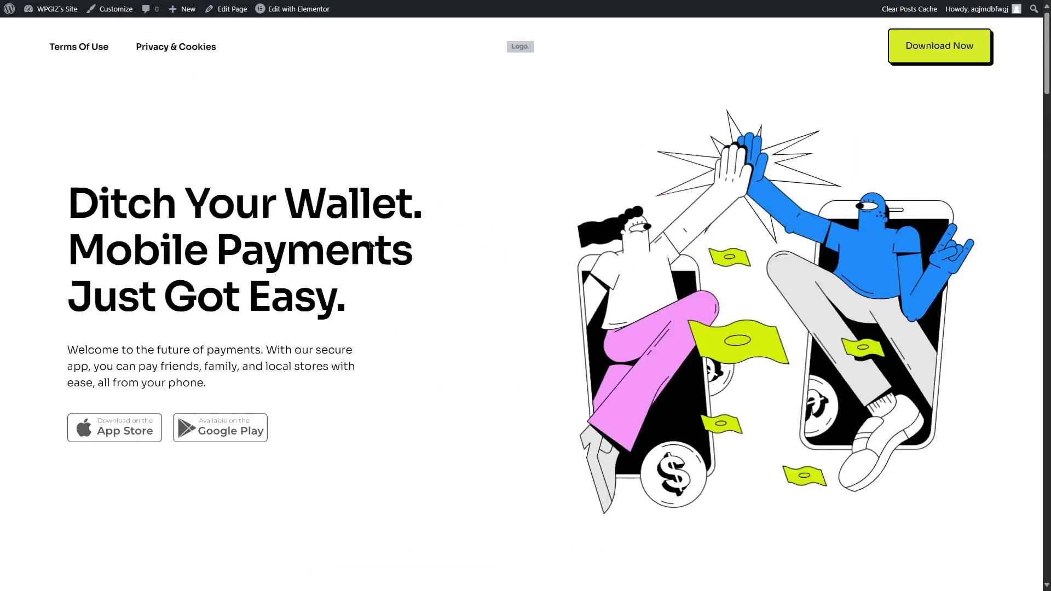
# Return to the site's WordPress dashboard and open its Hosting section.
pyautogui.moveTo(50, 8)
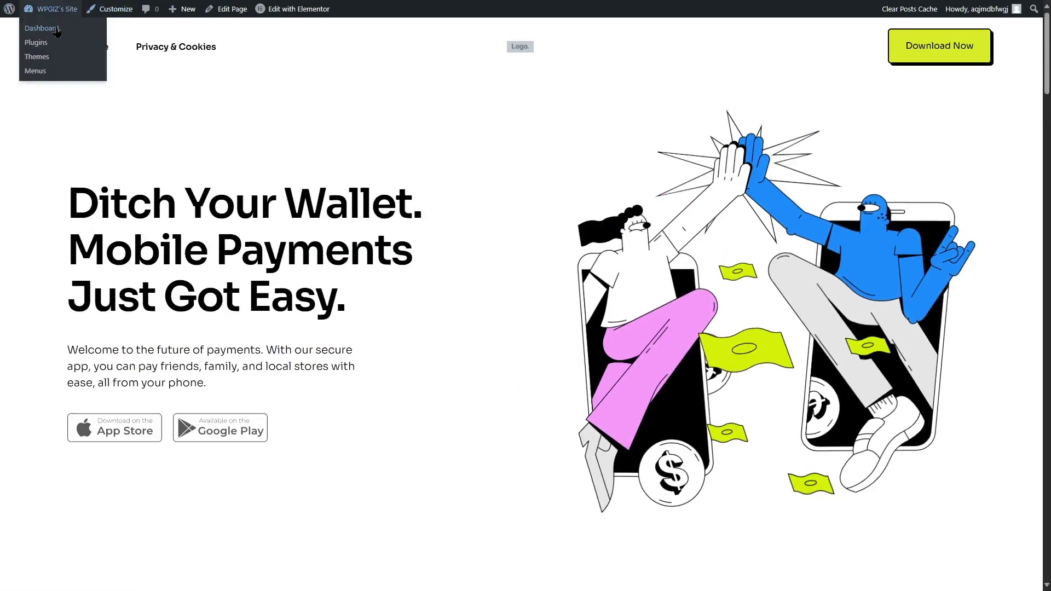
pyautogui.click(57, 31)
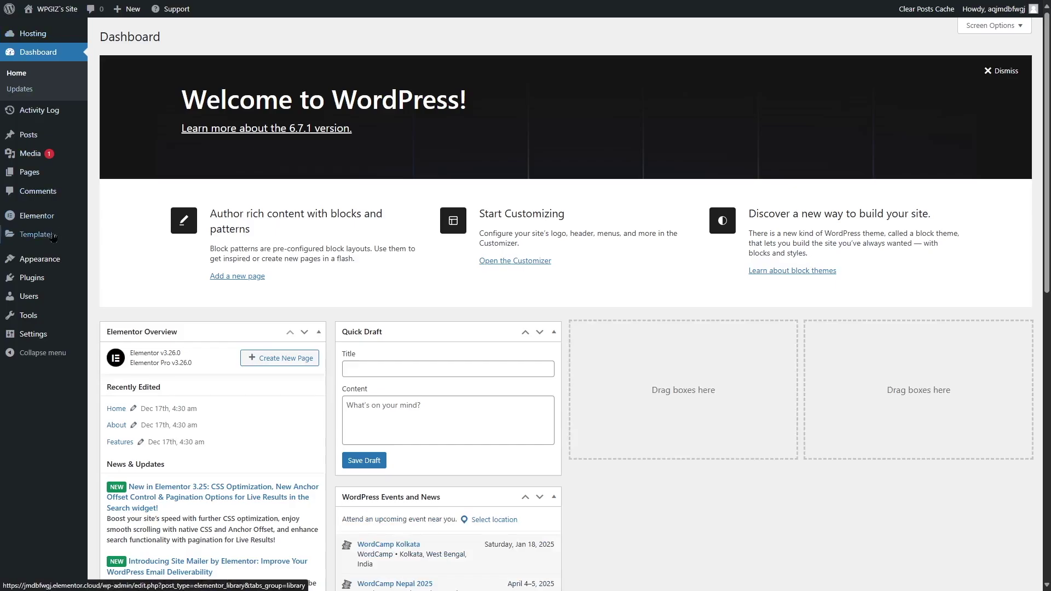
pyautogui.moveTo(27, 42)
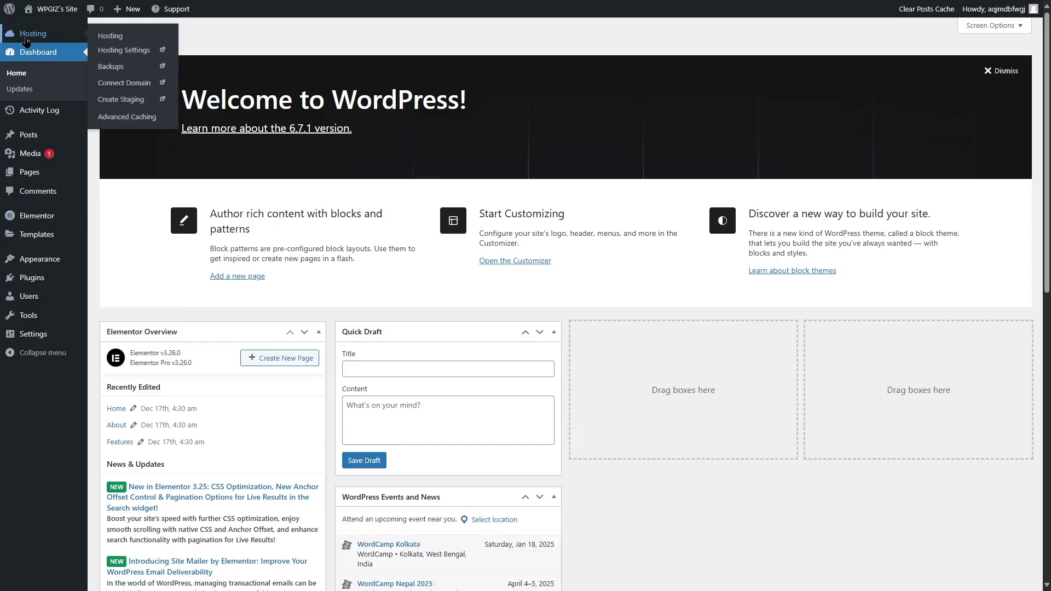
pyautogui.click(26, 37)
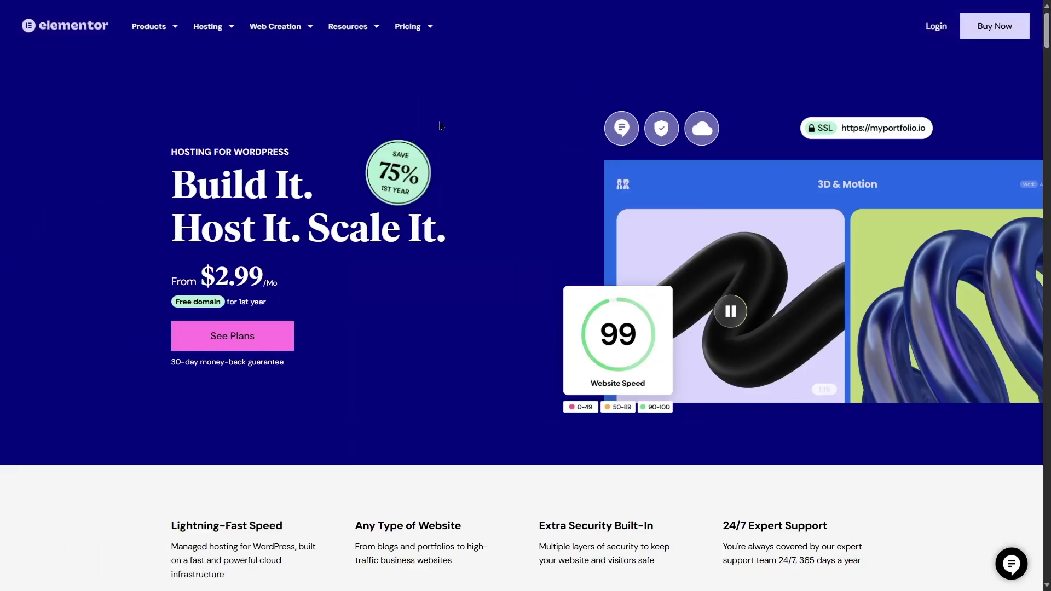
# Examine the price, hosting features, builder tools and support included in the Lite hosting plan.
pyautogui.scroll(-10, 441, 125)
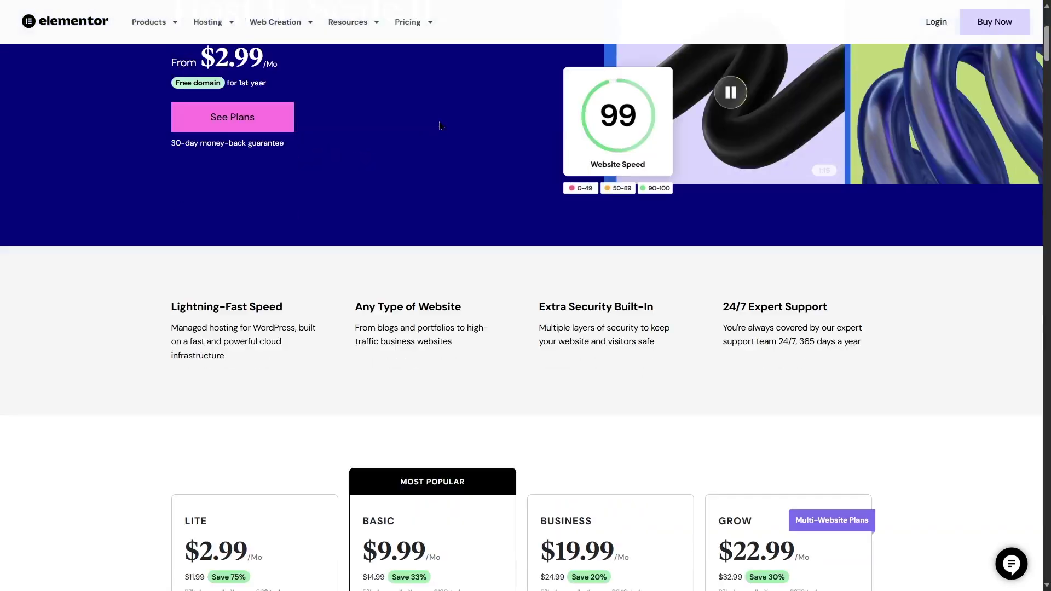
pyautogui.scroll(-1, 440, 137)
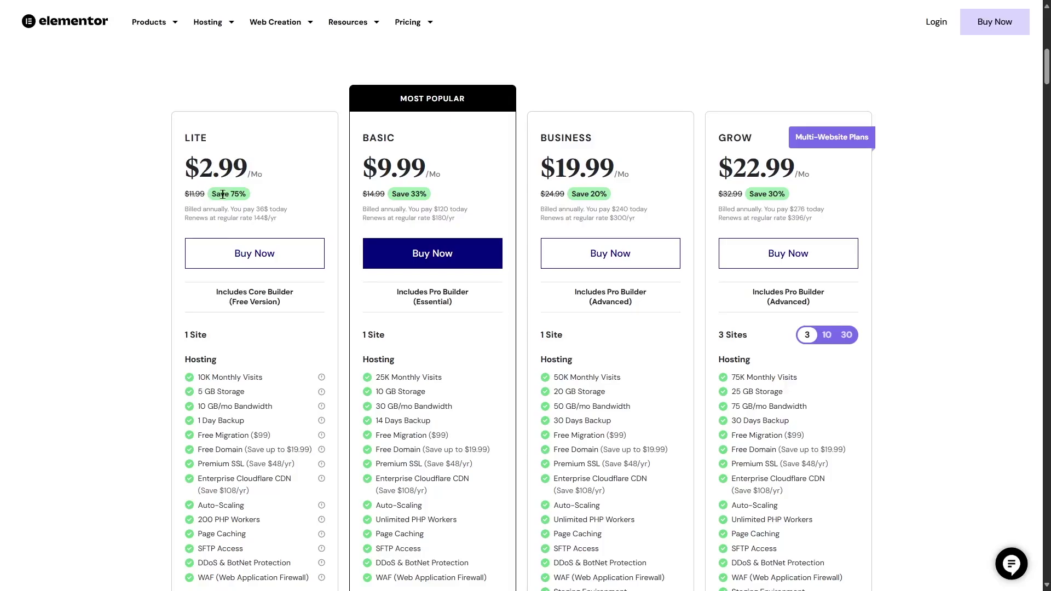
pyautogui.scroll(-1, 255, 252)
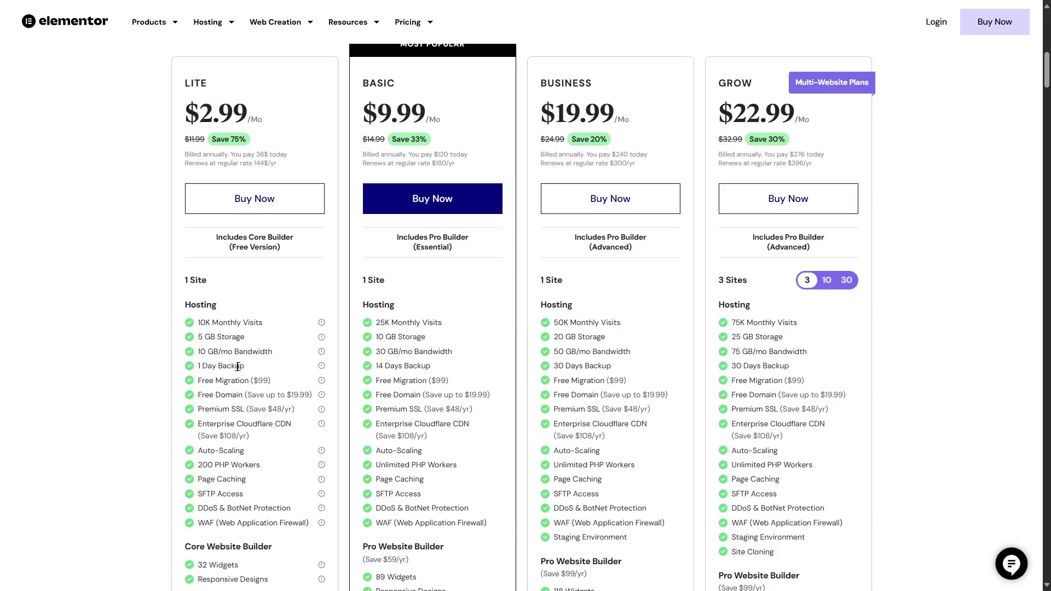
pyautogui.scroll(-4, 228, 377)
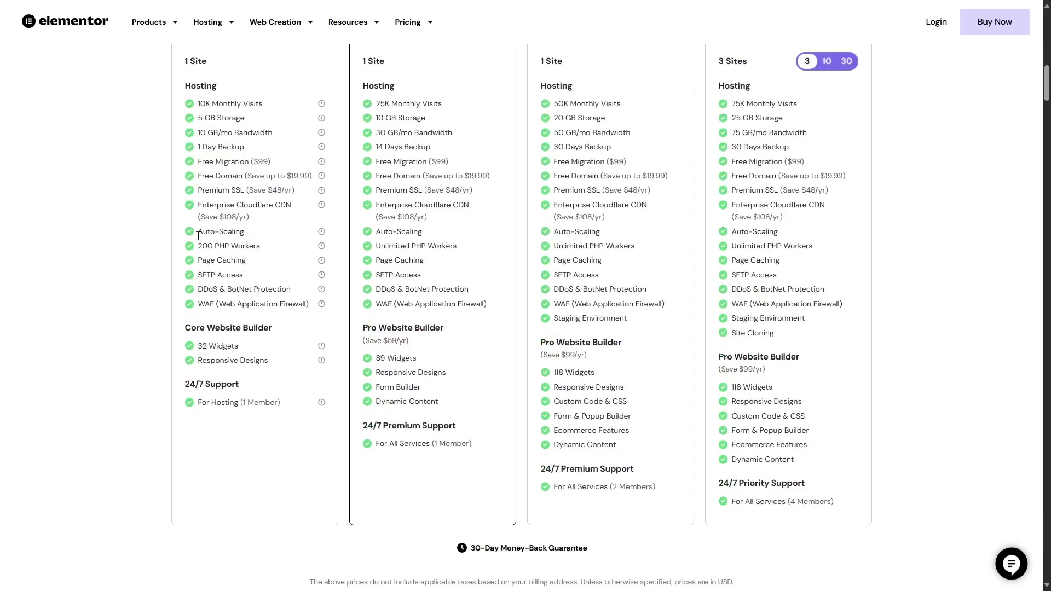
# Compare the prices and included features of the Basic and Business hosting plans.
pyautogui.scroll(5, 284, 423)
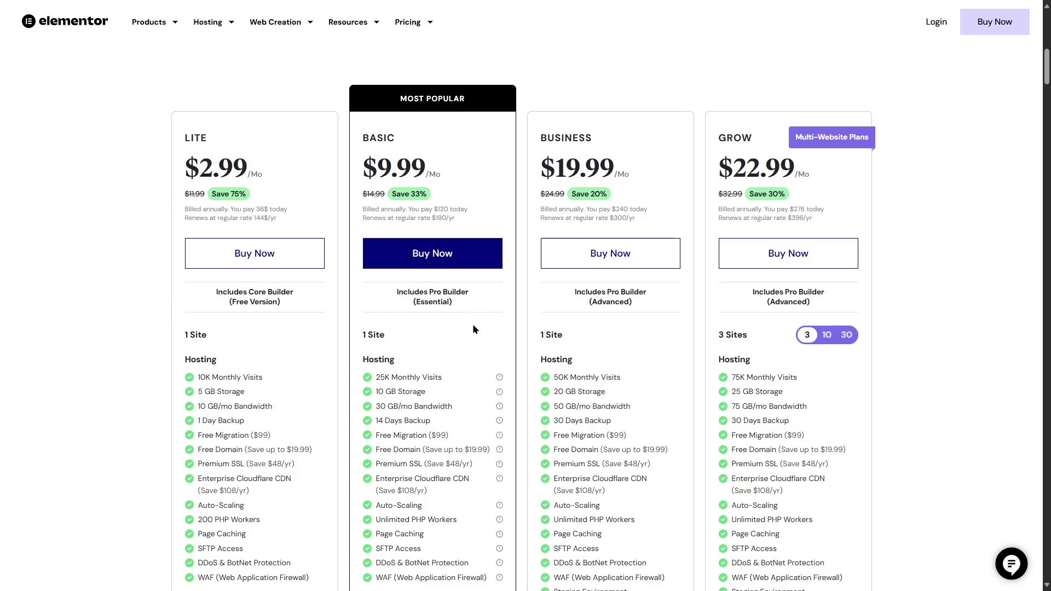
pyautogui.scroll(-6, 473, 327)
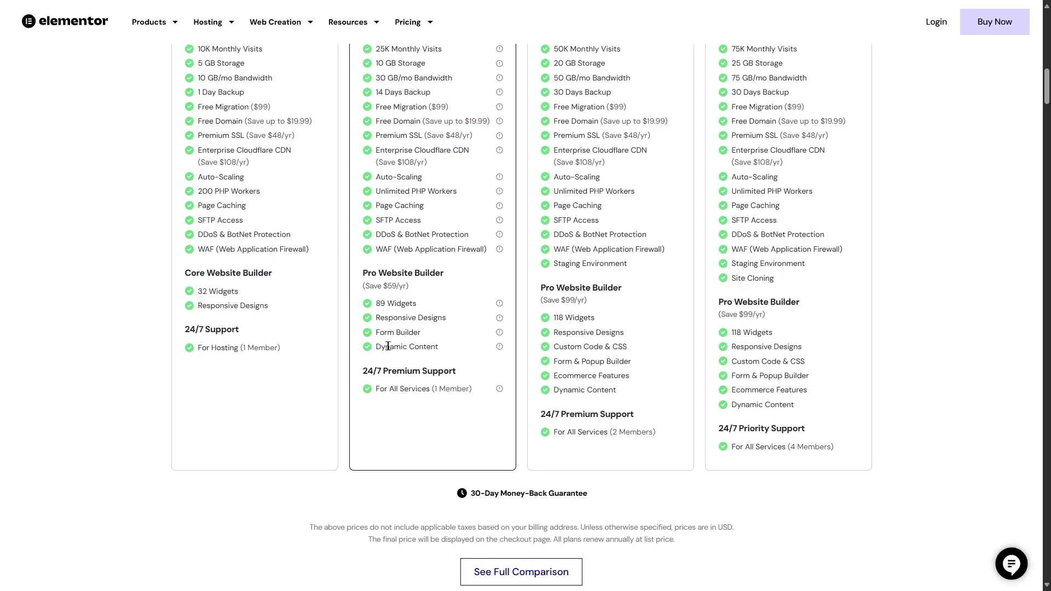
pyautogui.scroll(7, 438, 350)
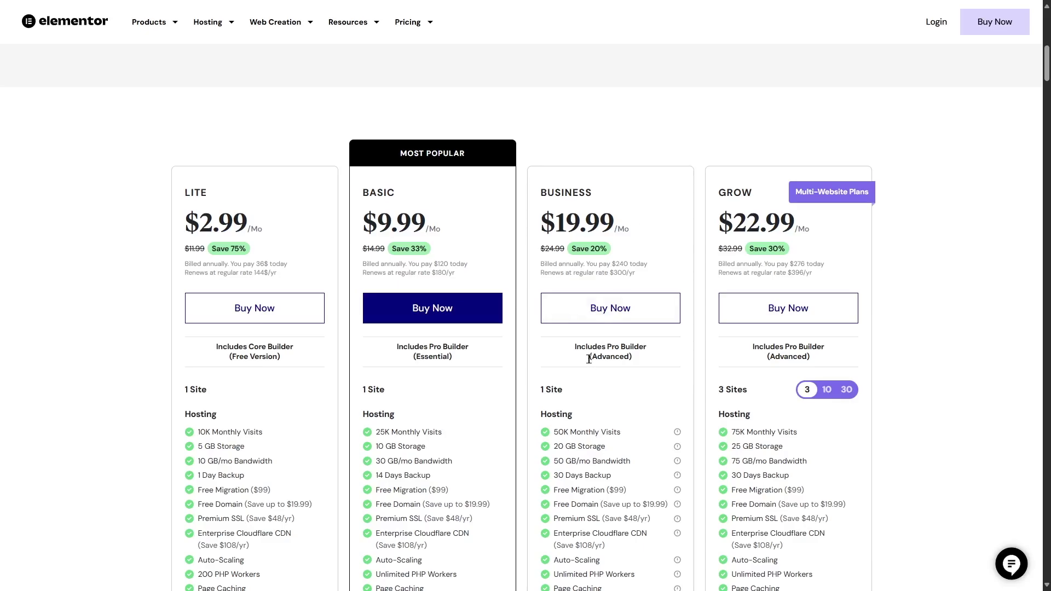
pyautogui.scroll(-3, 482, 295)
pyautogui.scroll(-2, 482, 296)
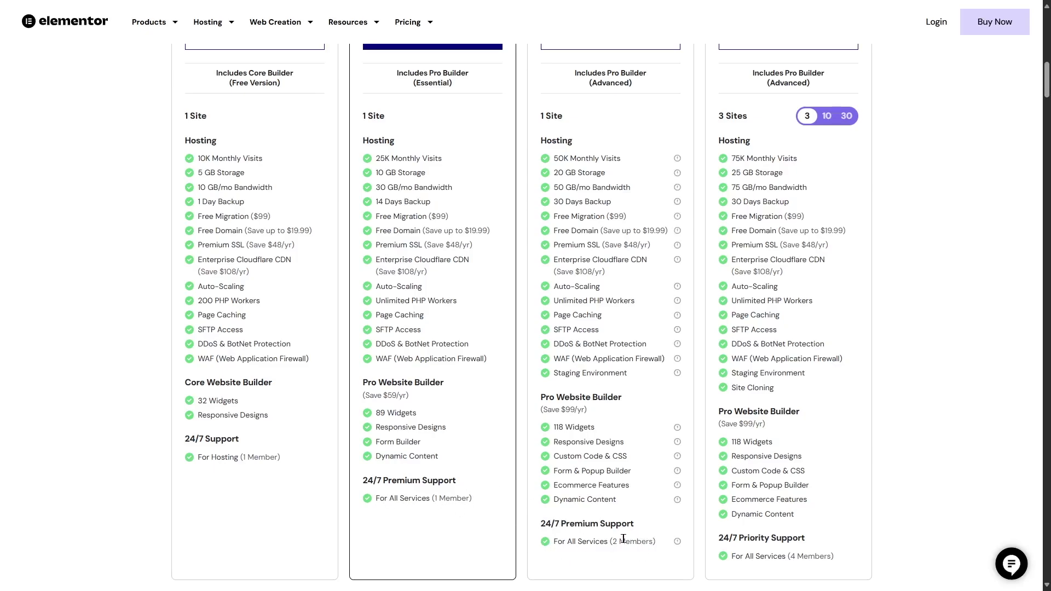
# Compare the multi-website hosting plan's options for 3, 10 and 30 sites, and set it back to 3 sites.
pyautogui.scroll(4, 623, 539)
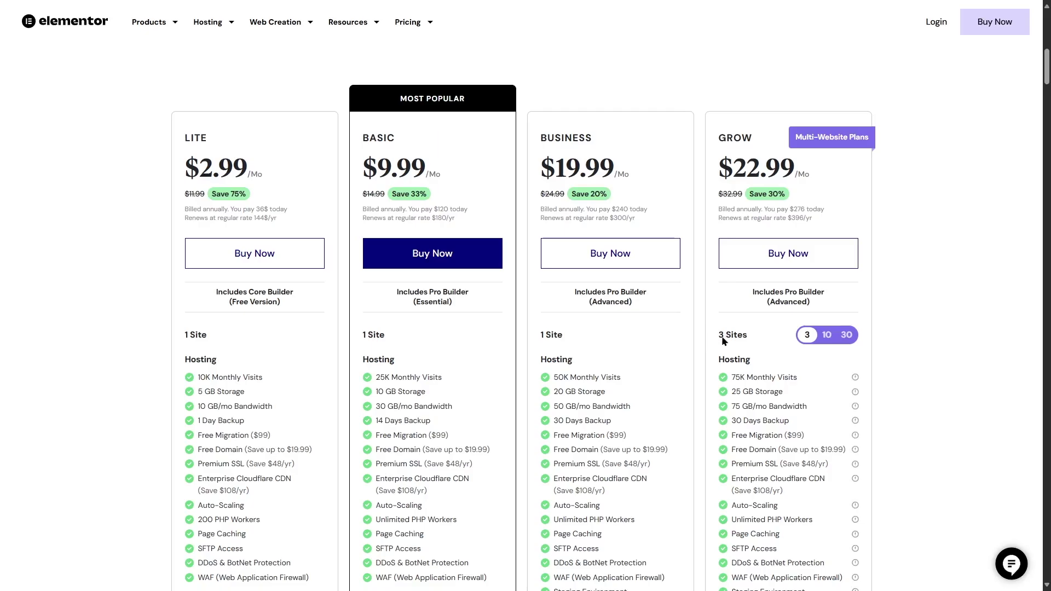
pyautogui.click(828, 338)
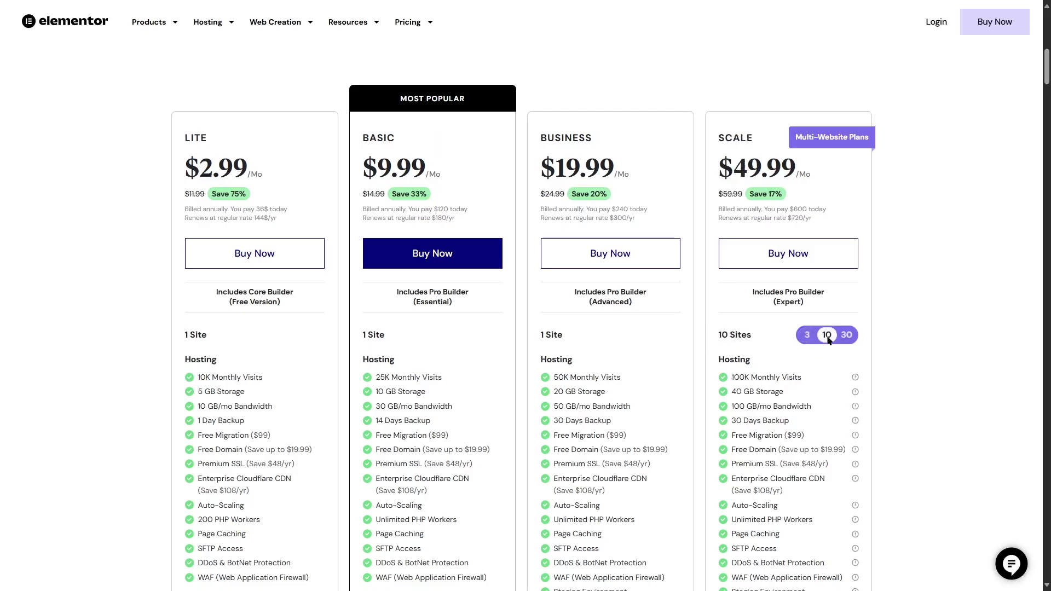
pyautogui.click(848, 335)
pyautogui.click(804, 335)
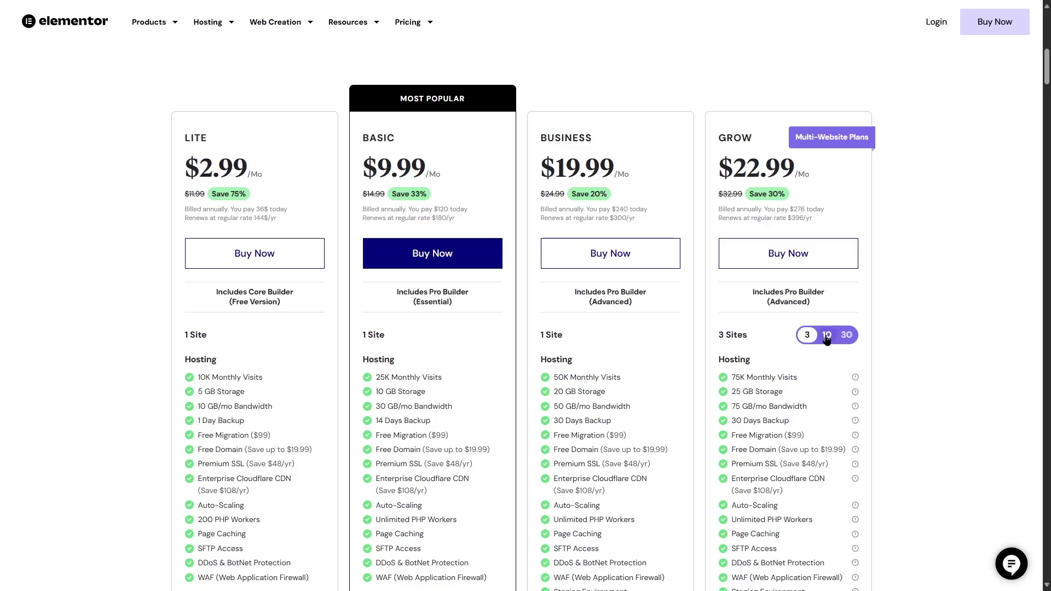
pyautogui.click(829, 341)
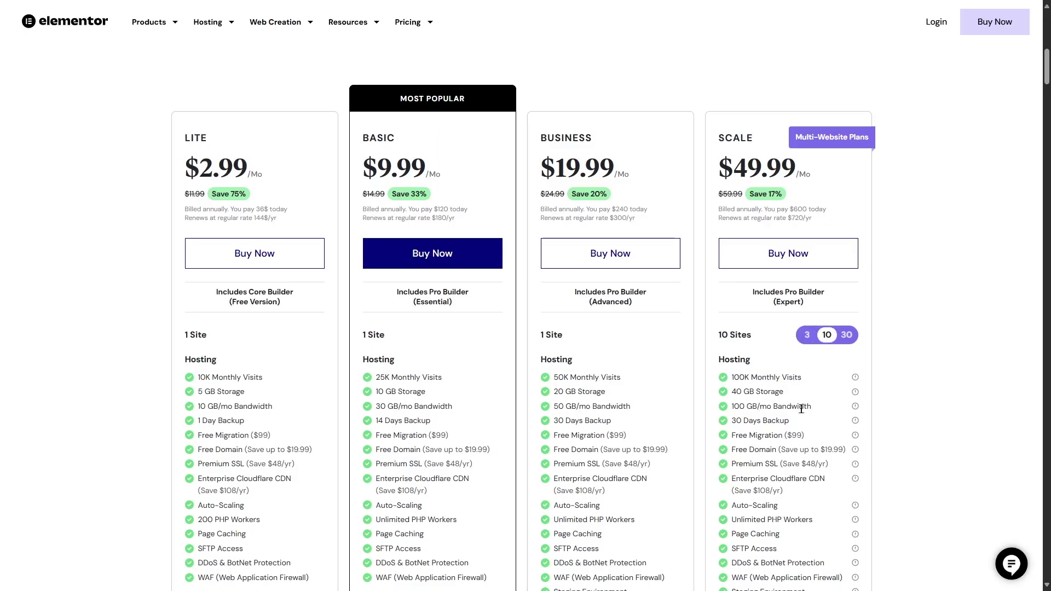
pyautogui.scroll(-7, 805, 409)
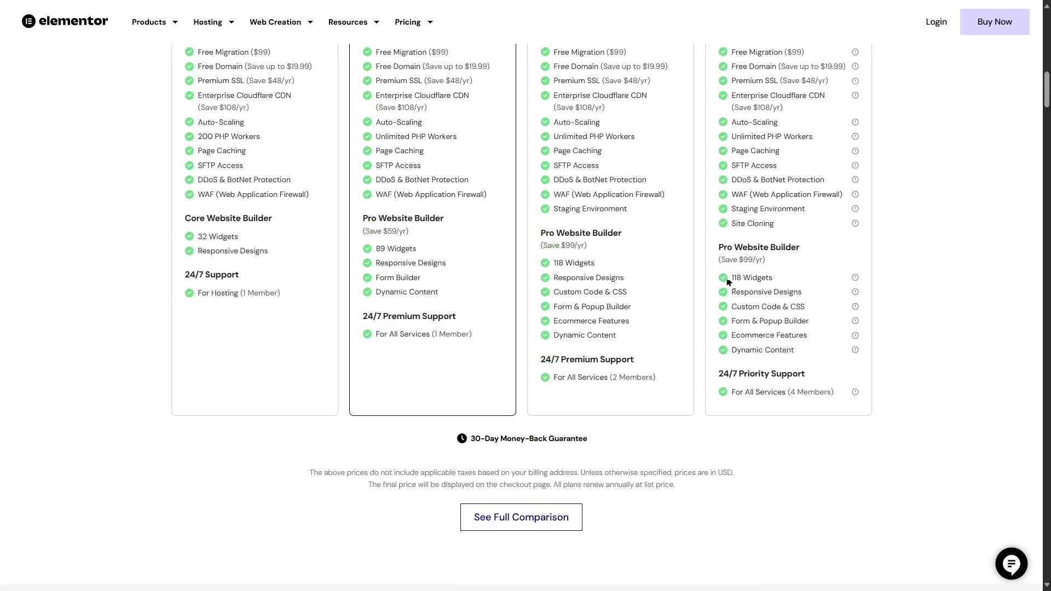
pyautogui.scroll(6, 777, 322)
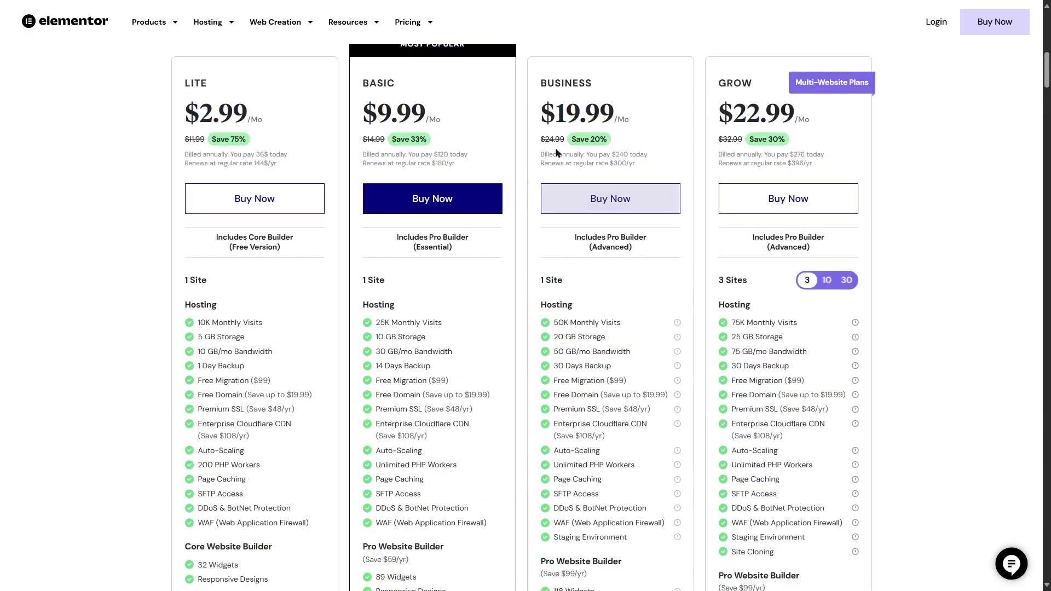
pyautogui.scroll(1, 670, 313)
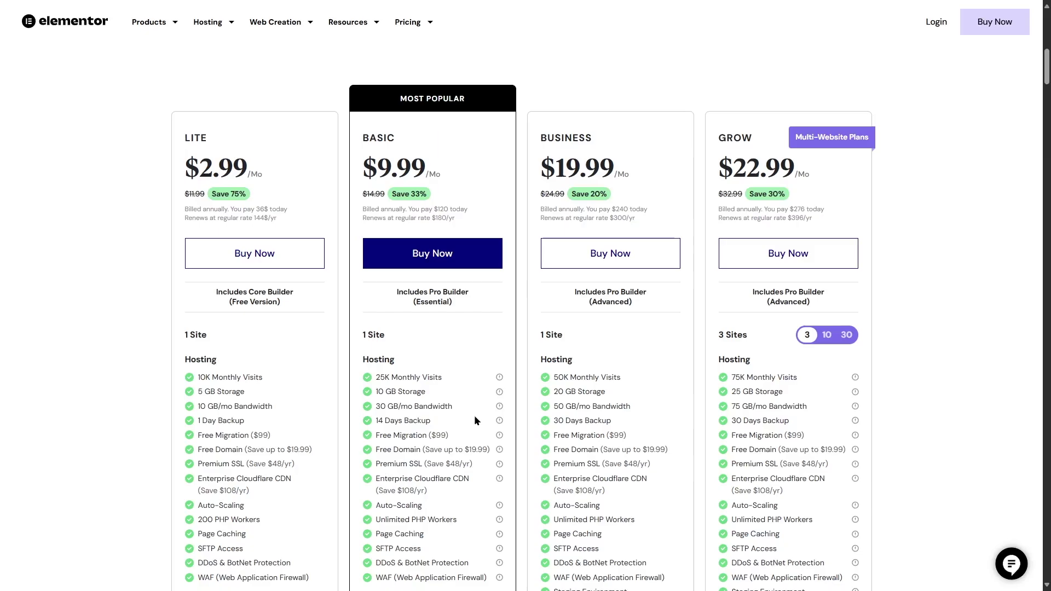